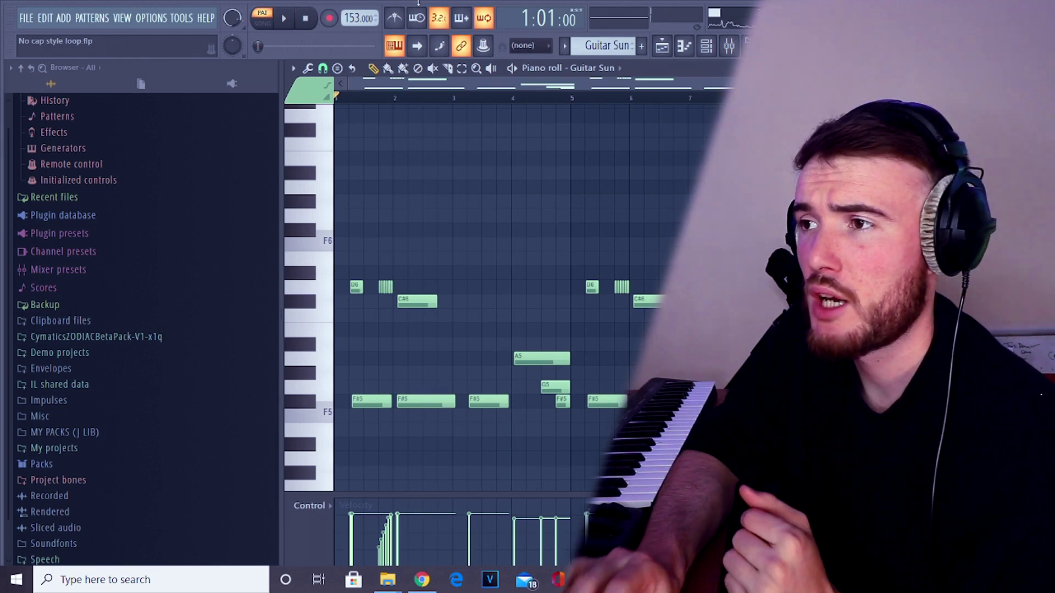
# View the instrument windows of the Guitar Sun and WremenaOne channels, closing WremenaOne when done.
pyautogui.click(707, 47)
pyautogui.click(372, 150)
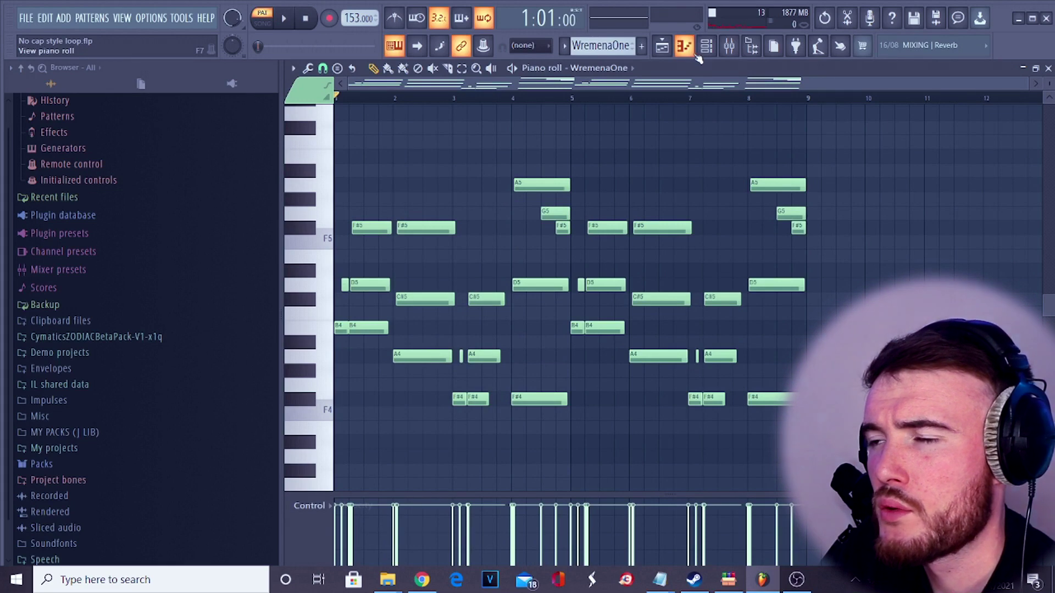
pyautogui.click(703, 55)
pyautogui.click(399, 144)
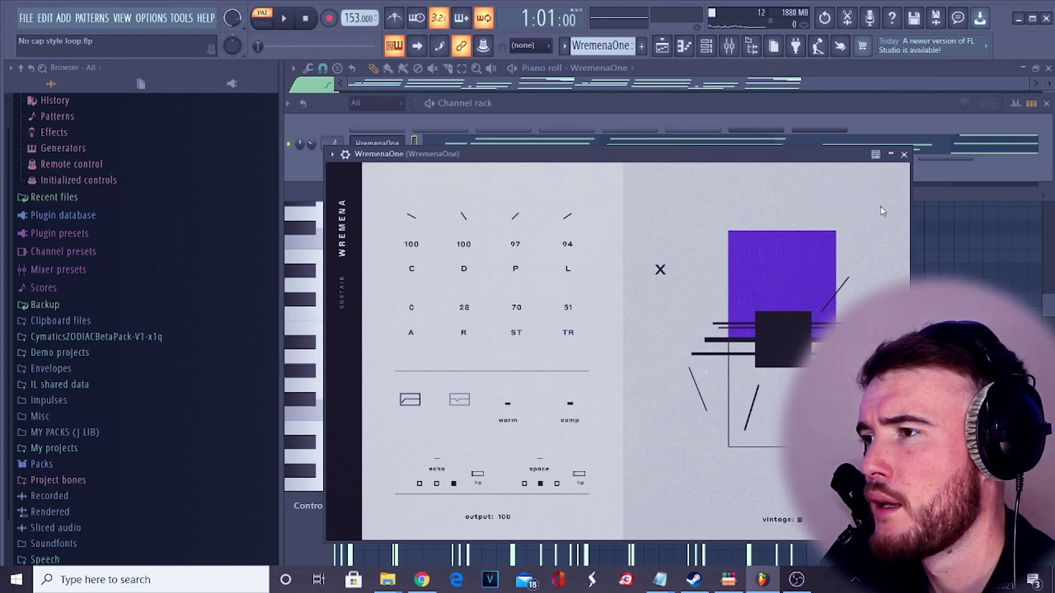
pyautogui.click(904, 155)
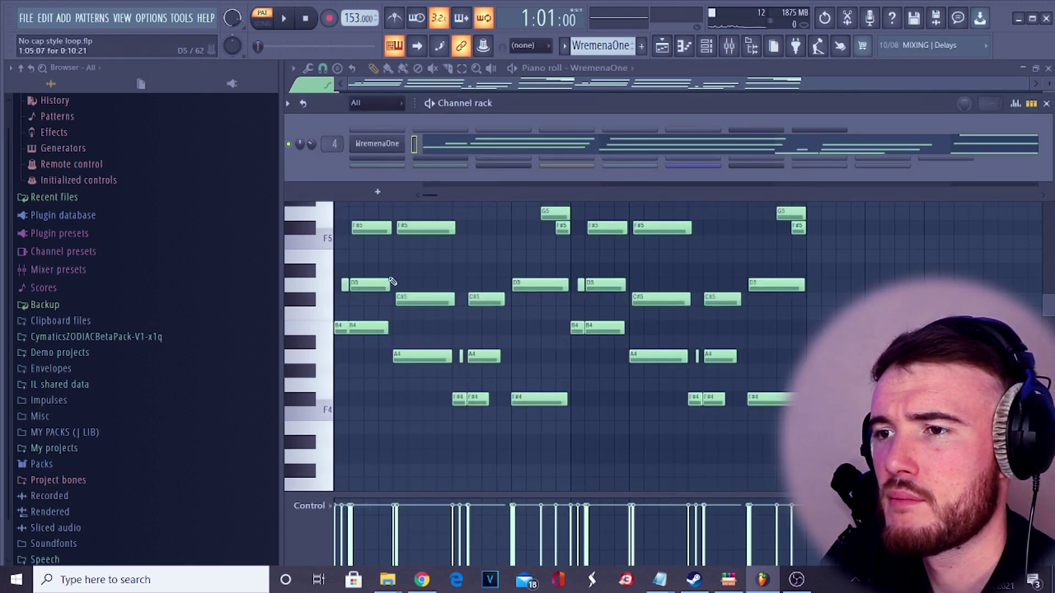
# Play back the WremenaOne chord pattern with the channel rack hidden.
pyautogui.press('F6')
pyautogui.press('space')
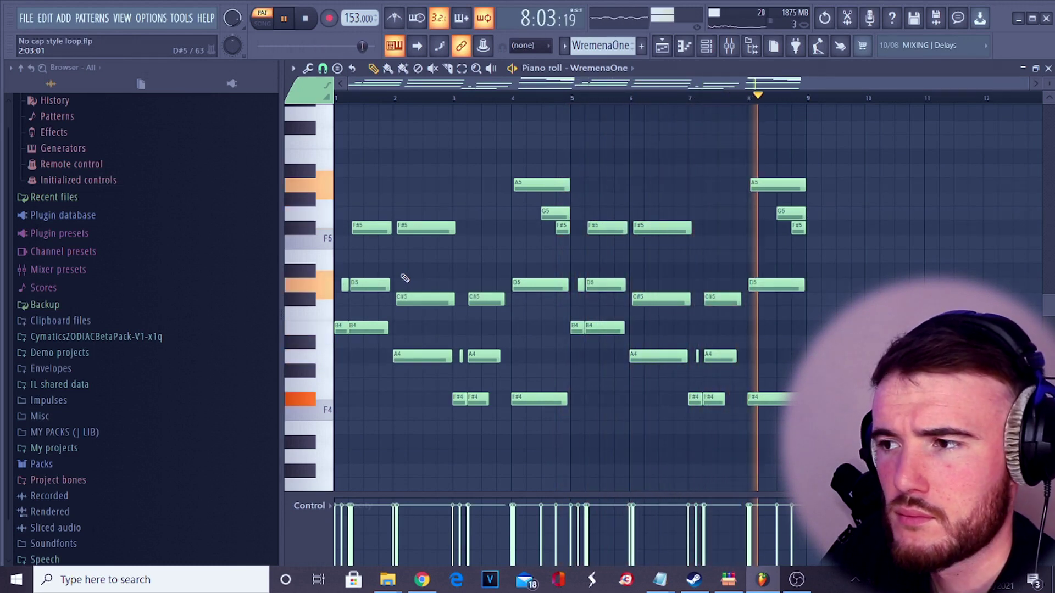
pyautogui.press('space')
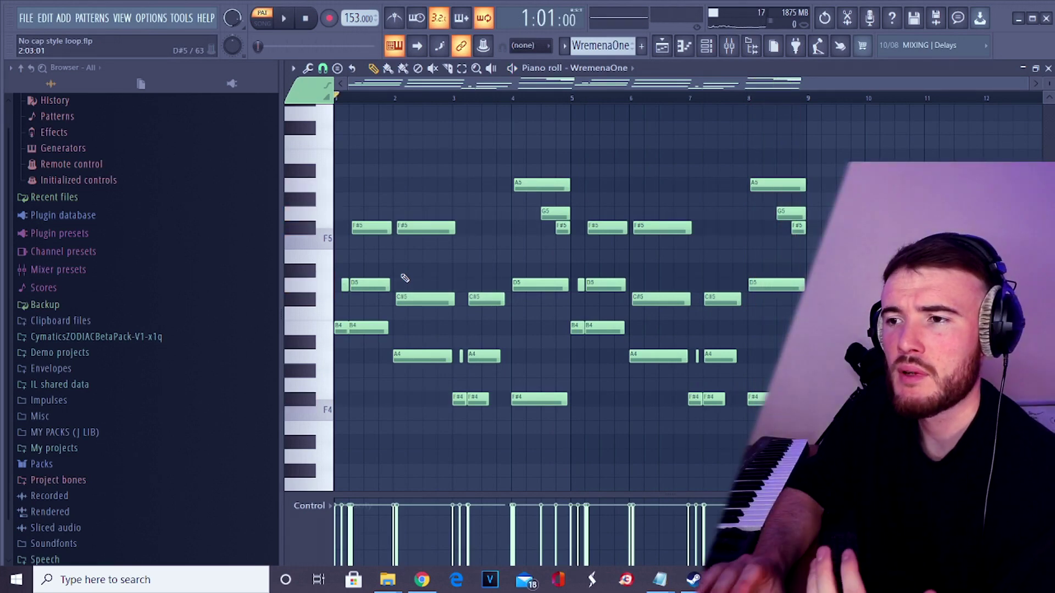
# Offset the starts and vary the lengths of the B4, D5 and F#5 notes in the first chord with fine, off-grid adjustments.
pyautogui.keyDown('ctrl'); pyautogui.scroll(4, 330, 311); pyautogui.keyUp('ctrl')
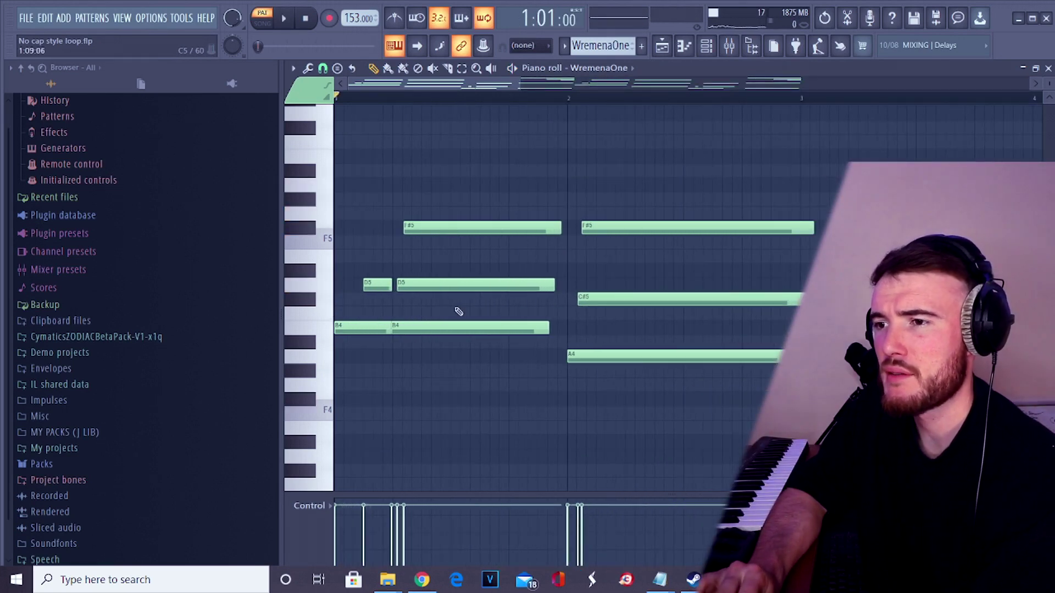
pyautogui.moveTo(465, 334); pyautogui.dragTo(460, 219)
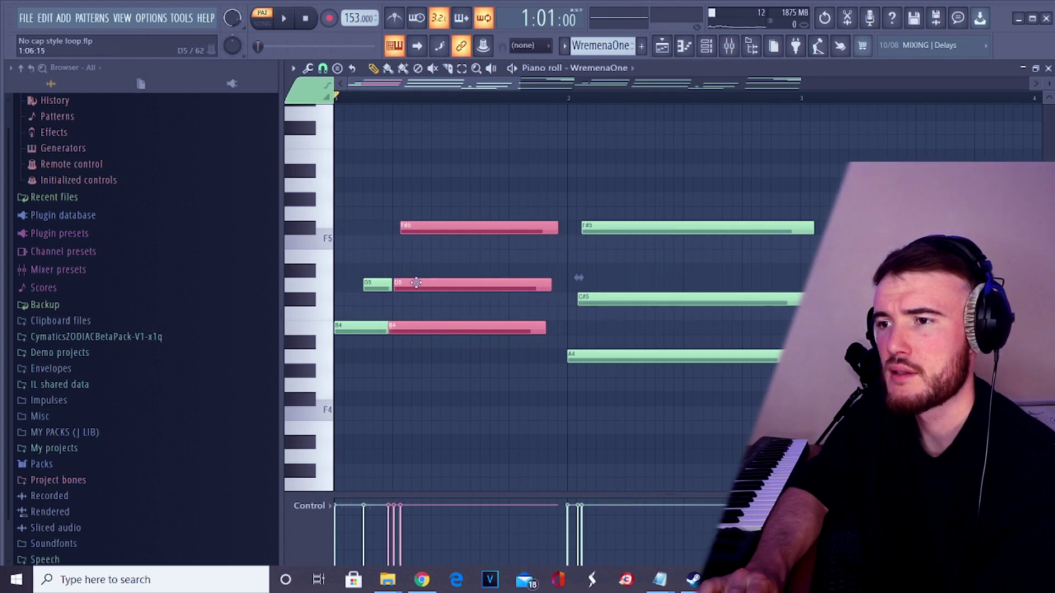
pyautogui.moveTo(417, 283); pyautogui.dragTo(421, 283)
pyautogui.click(323, 68)
pyautogui.click(330, 238)
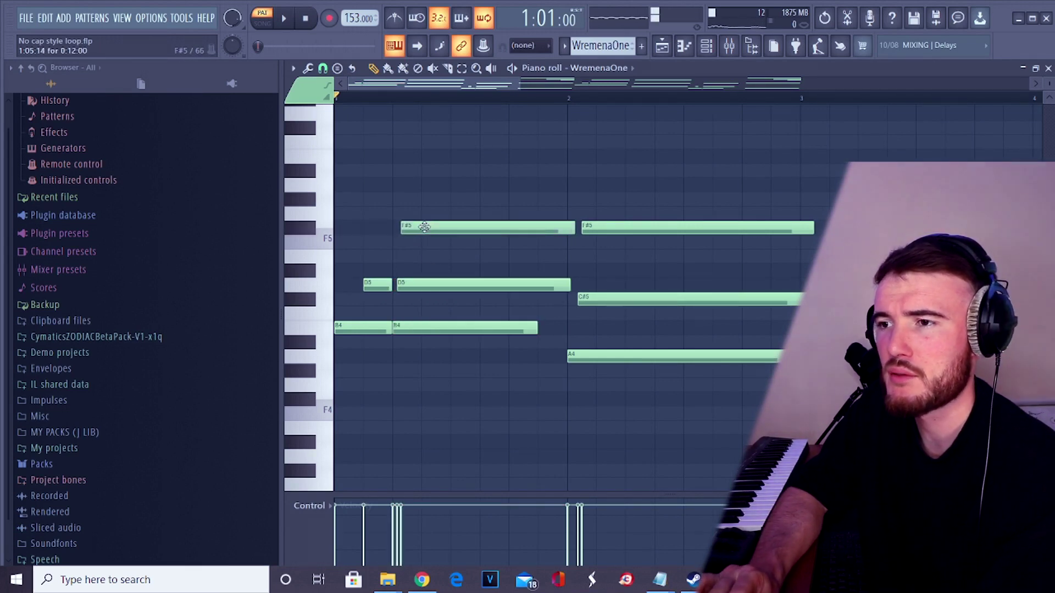
# Slice the first chord's D5 and F#5 notes at the start of bar 2 and delete the overhanging ends.
pyautogui.scroll(-2, 425, 227)
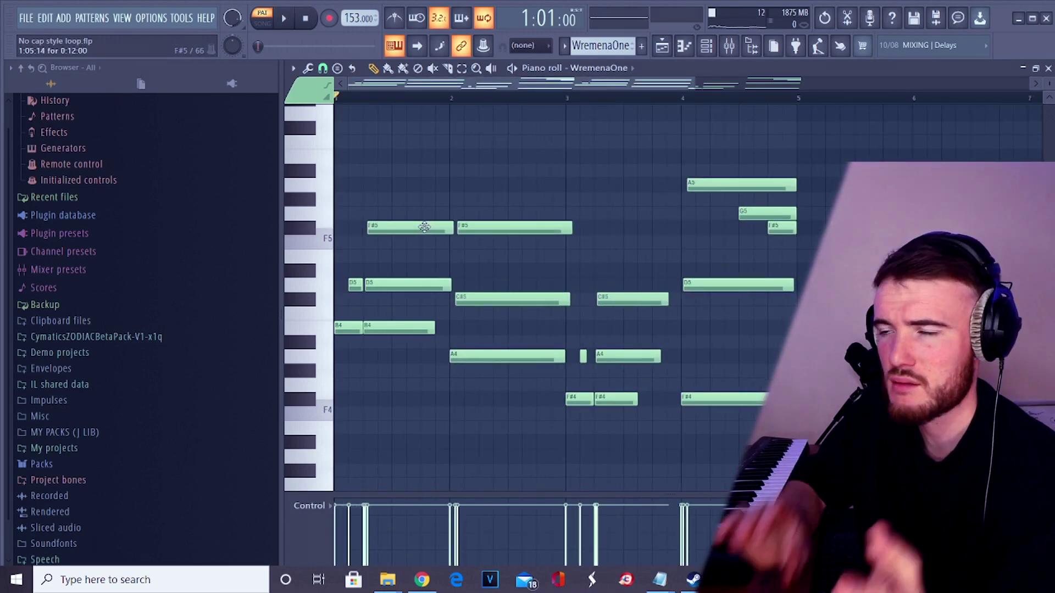
pyautogui.scroll(2, 503, 246)
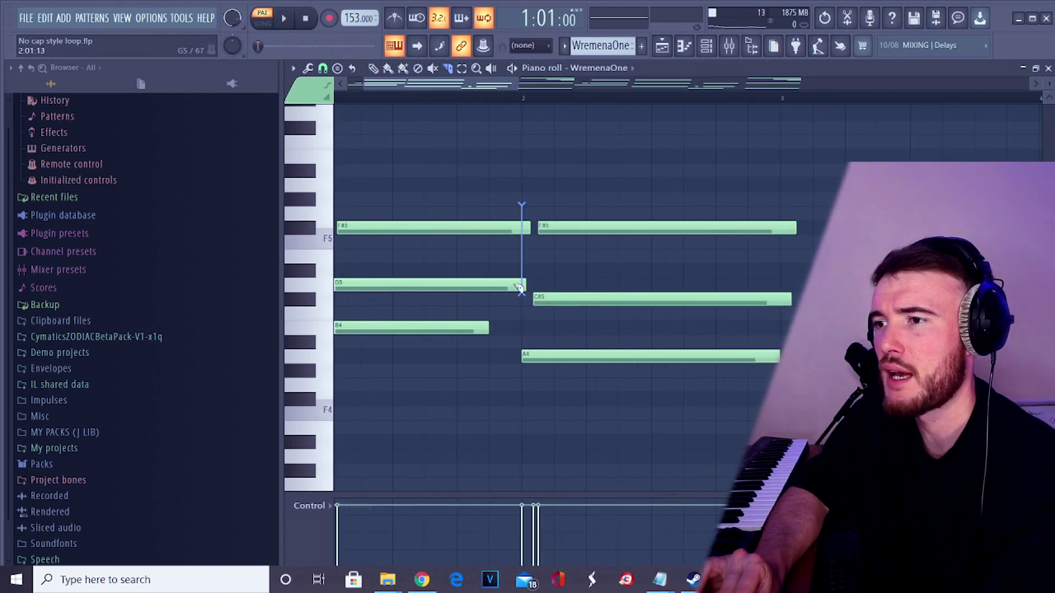
pyautogui.press('Delete')
pyautogui.scroll(-3, 457, 278)
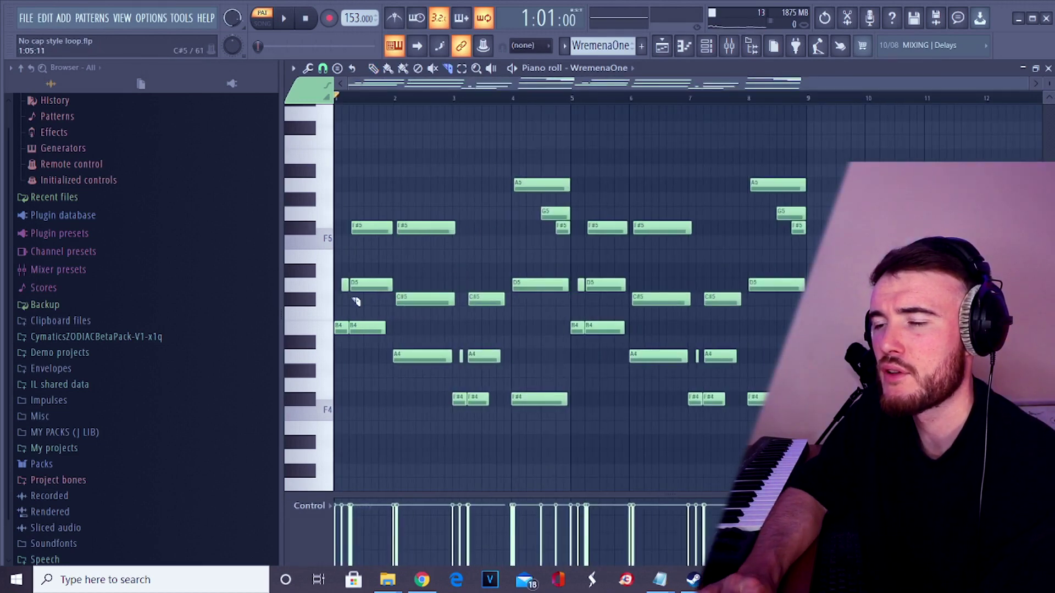
pyautogui.scroll(2, 356, 302)
pyautogui.scroll(1, 357, 301)
pyautogui.scroll(1, 377, 436)
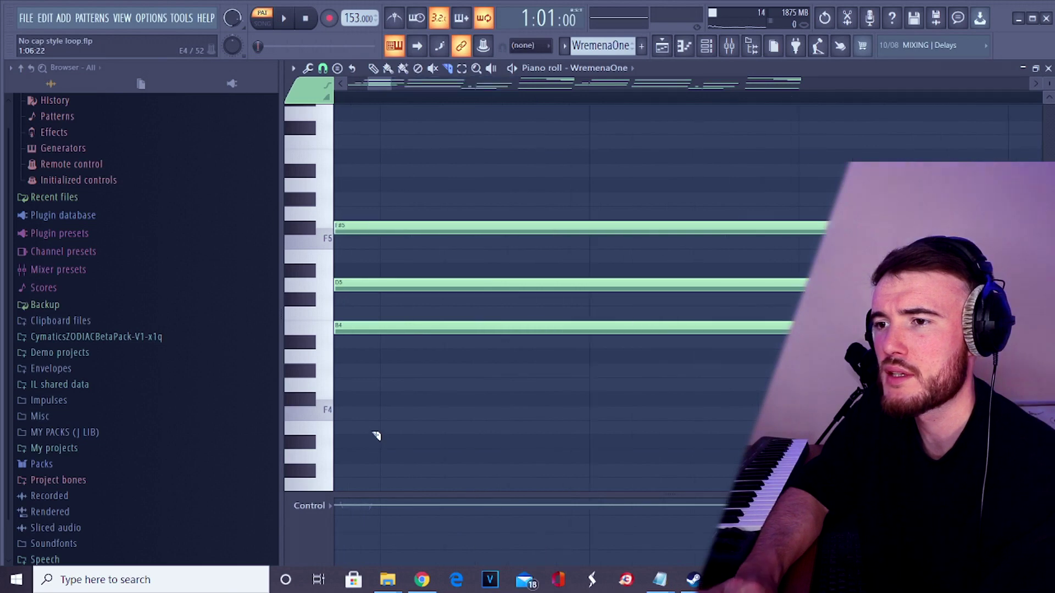
pyautogui.scroll(-3, 377, 436)
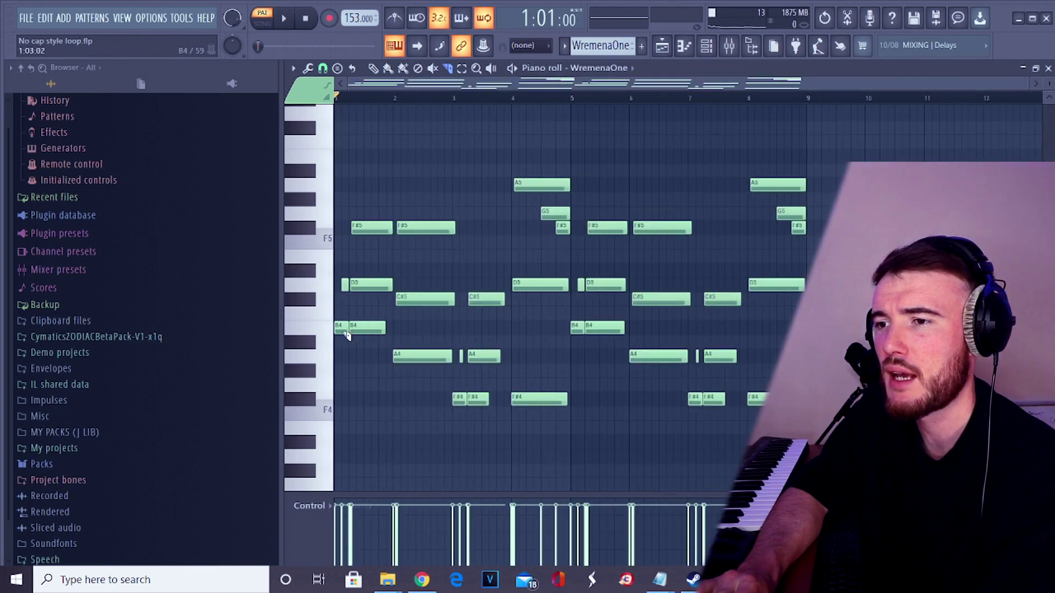
pyautogui.scroll(2, 342, 337)
pyautogui.scroll(-1, 342, 336)
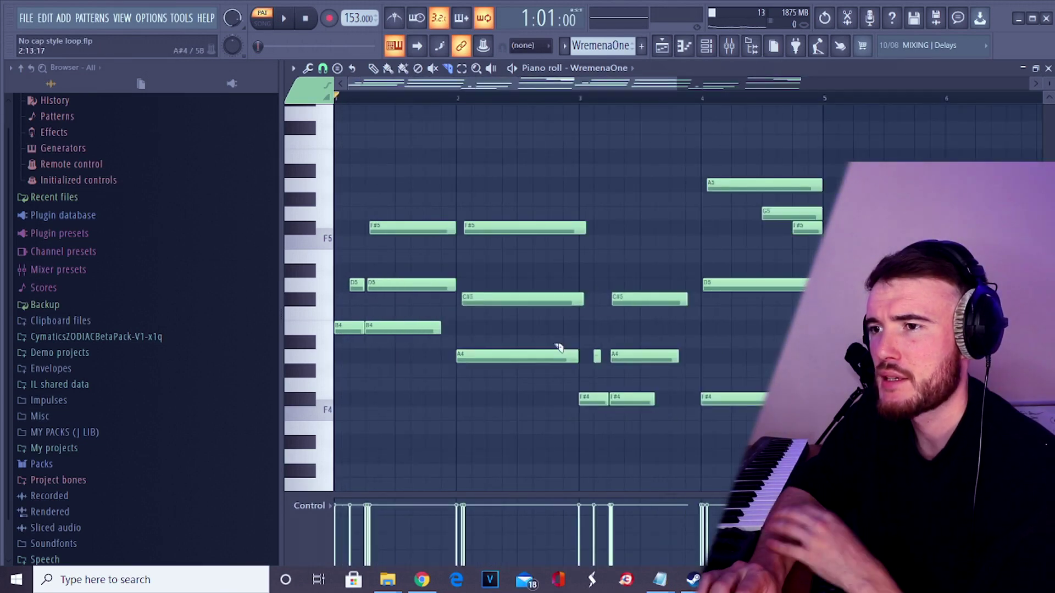
pyautogui.scroll(-2, 452, 126)
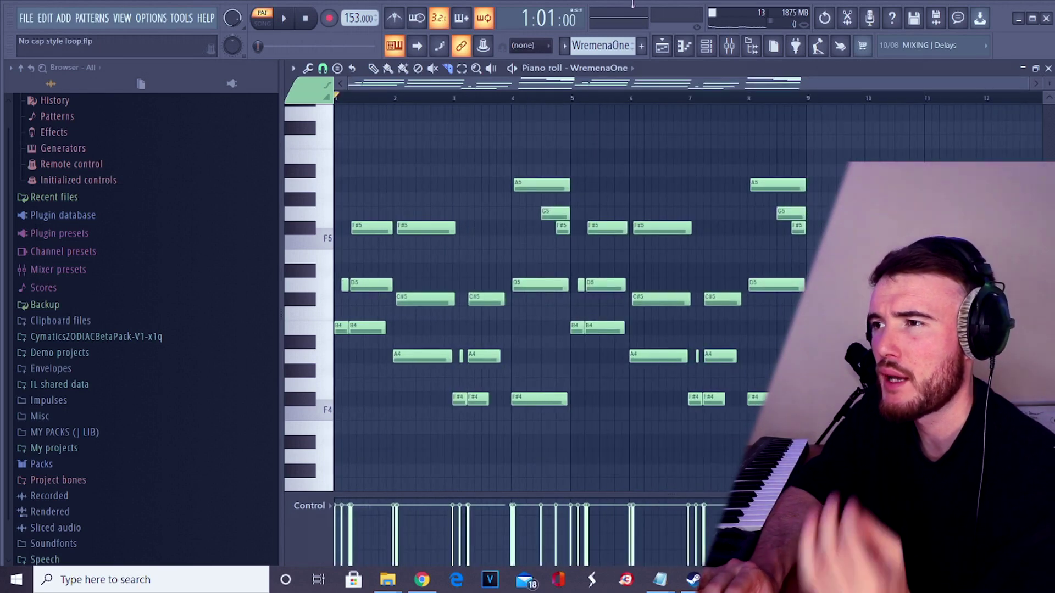
# Open the WremenaOne #2 pattern on playlist Track 10 in the piano roll and play it back.
pyautogui.click(708, 51)
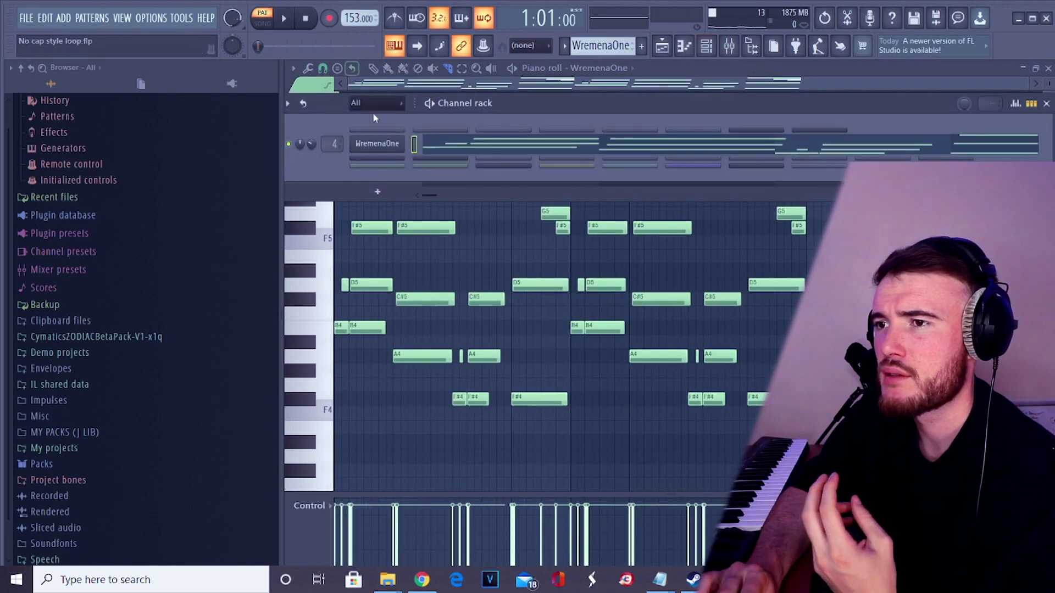
pyautogui.click(663, 48)
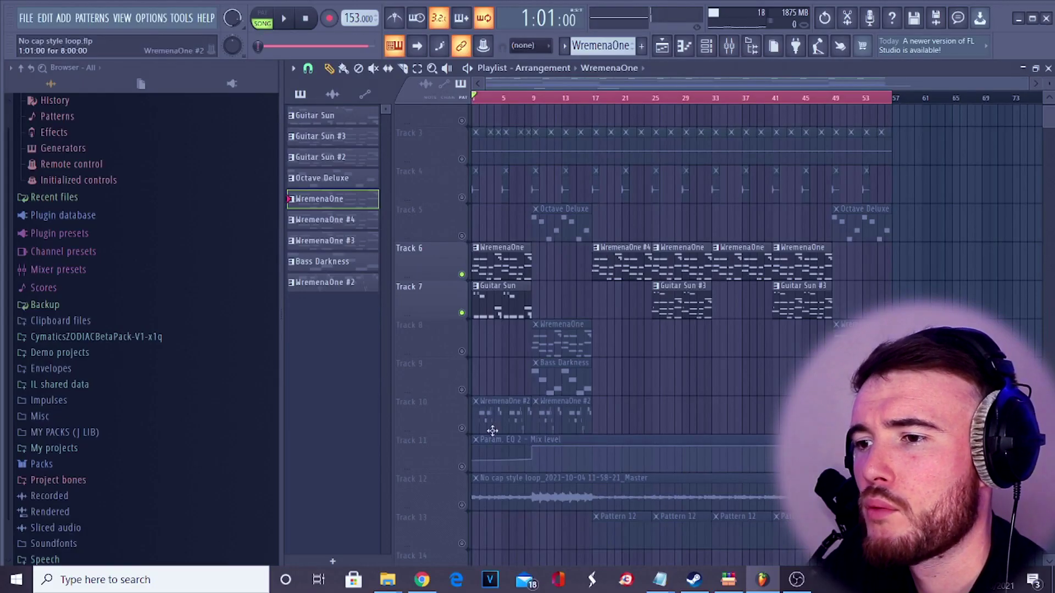
pyautogui.doubleClick(477, 425)
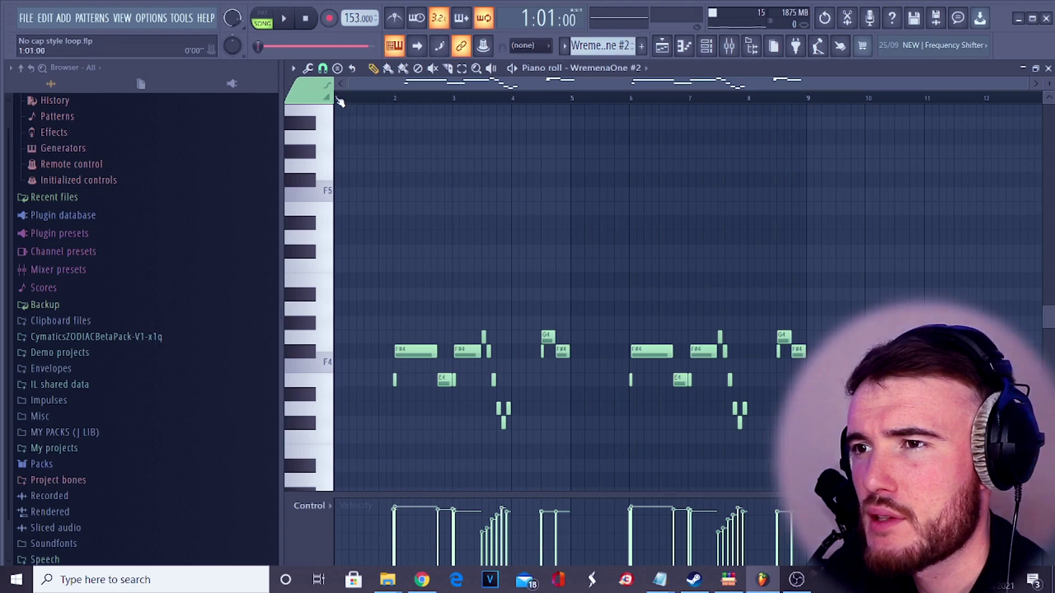
pyautogui.press('space')
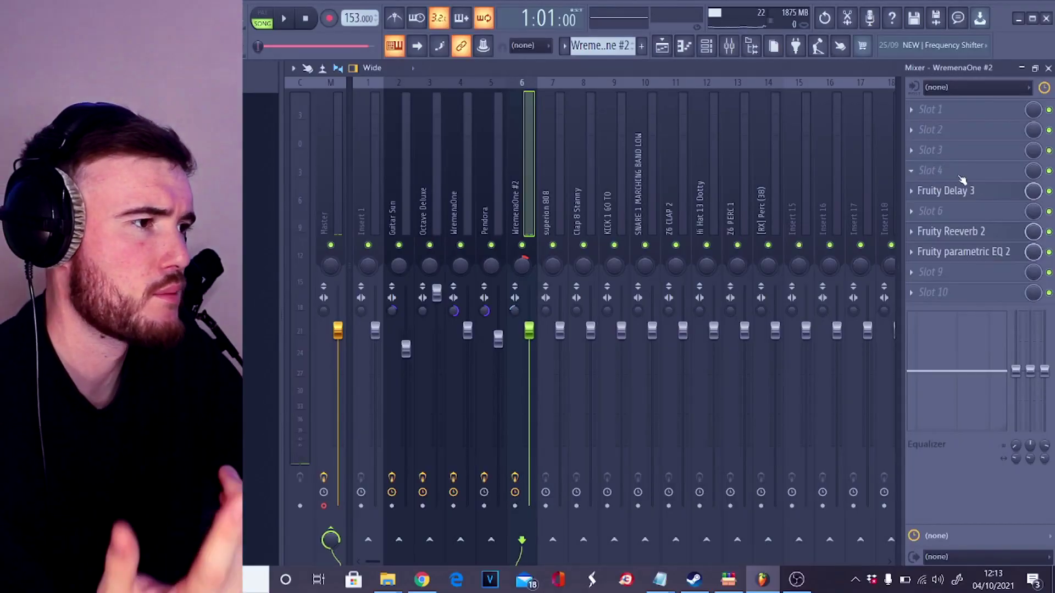
# Review the Fruity Delay 3, Fruity Reeverb 2 and Fruity parametric EQ 2 settings on the WremenaOne #2 mixer track.
pyautogui.click(959, 191)
pyautogui.click(958, 192)
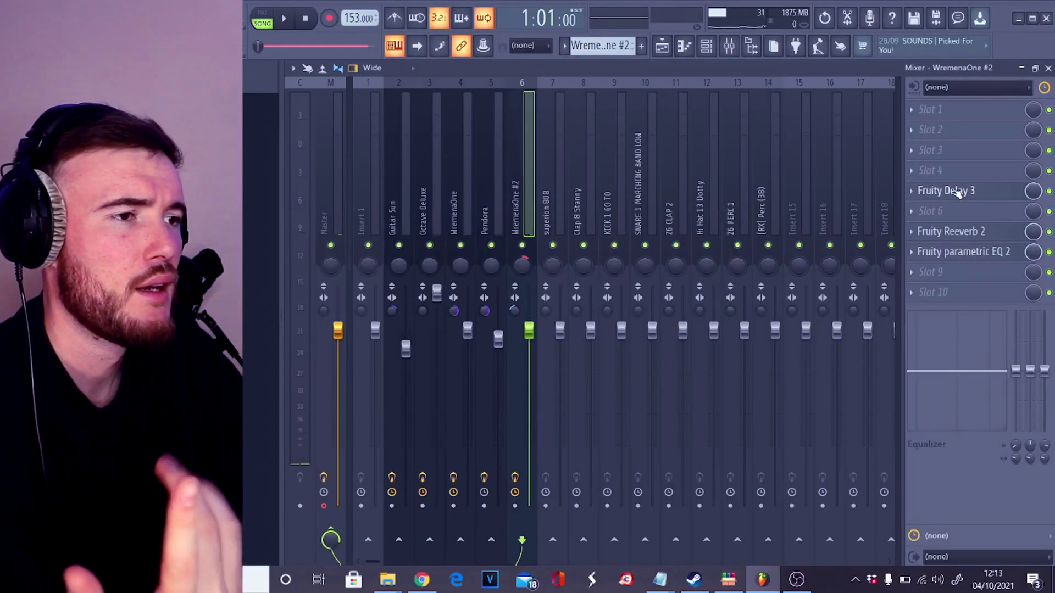
pyautogui.click(958, 192)
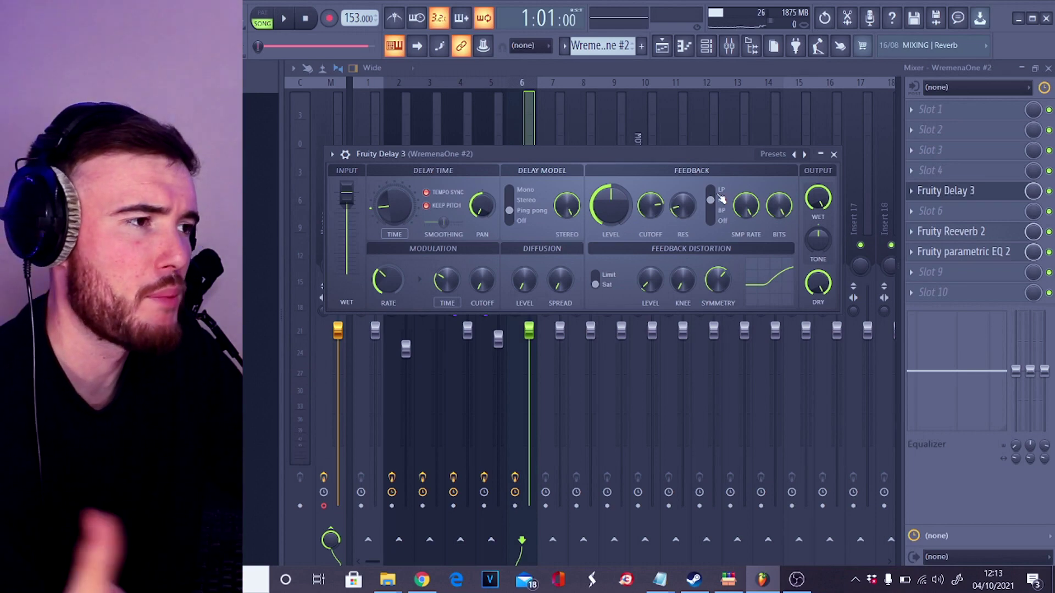
pyautogui.click(949, 231)
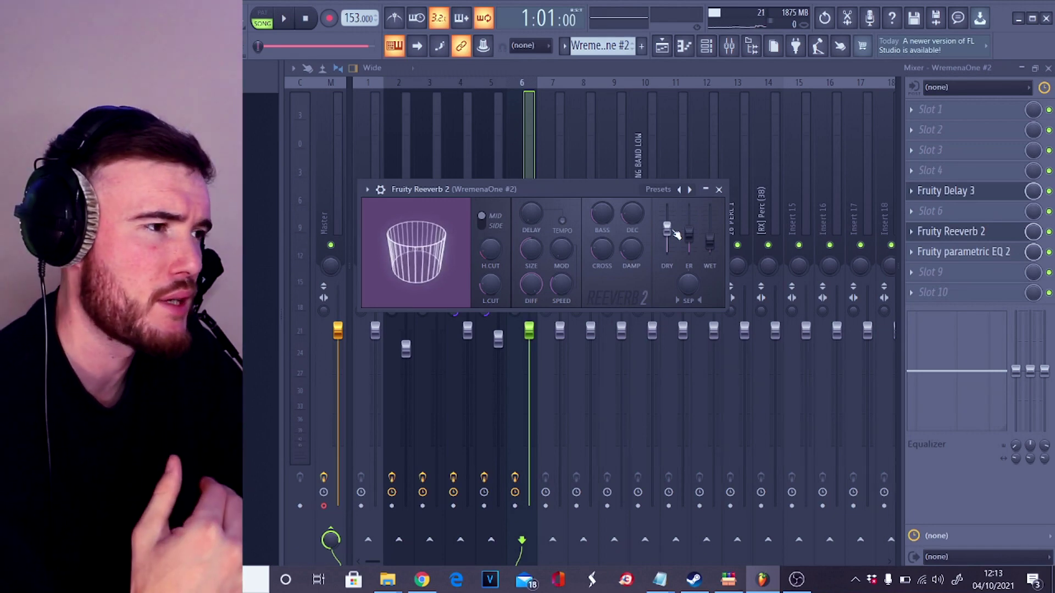
pyautogui.click(959, 253)
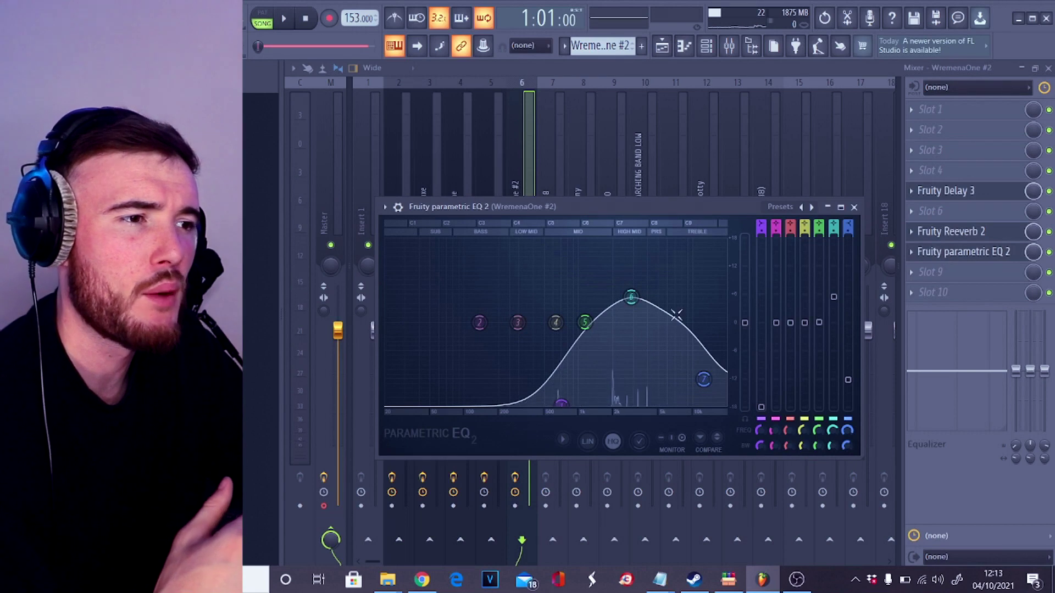
pyautogui.moveTo(640, 298)
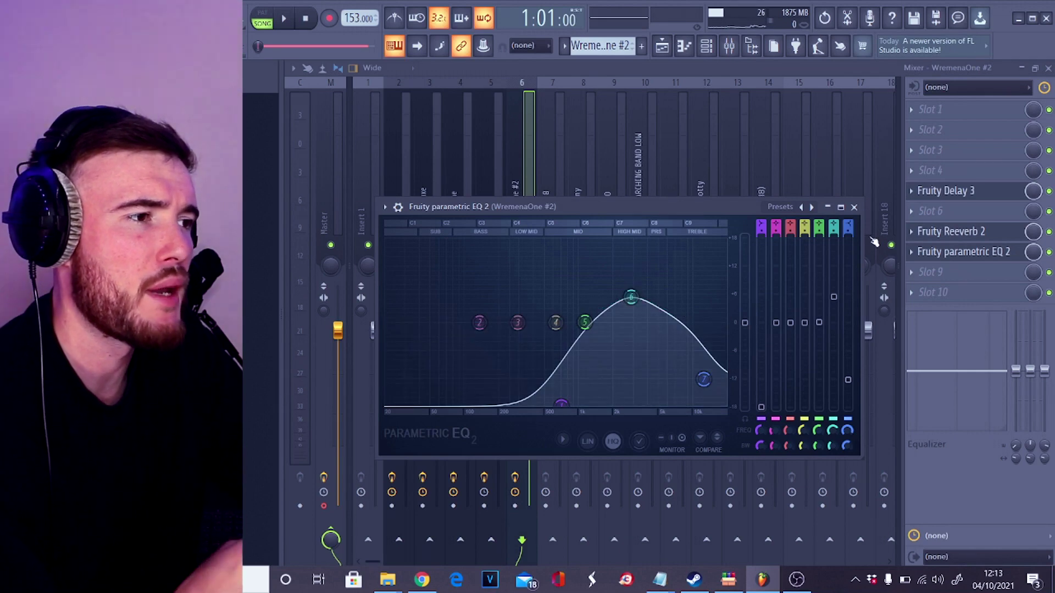
pyautogui.click(854, 208)
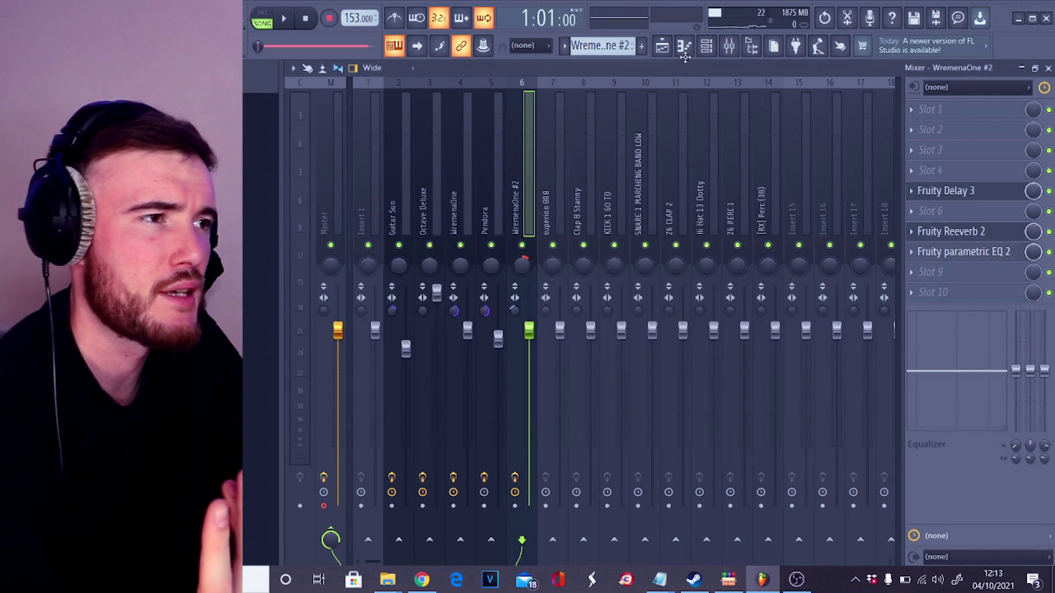
# Solo Track 10 in the playlist and unmute Tracks 9, 8 and 5 alongside it.
pyautogui.click(670, 48)
pyautogui.click(462, 389)
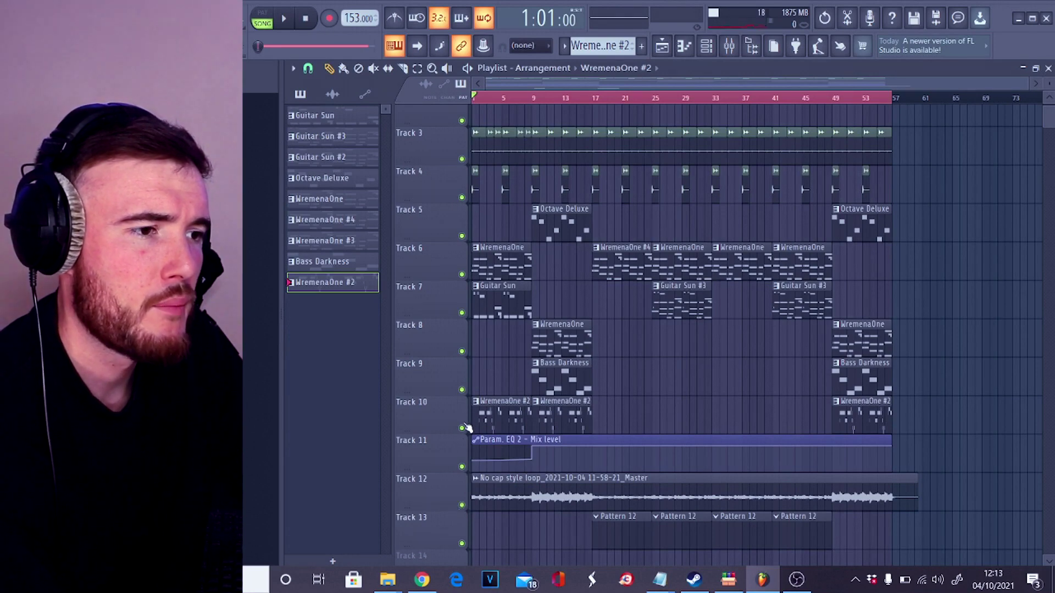
pyautogui.rightClick(461, 428)
pyautogui.click(462, 390)
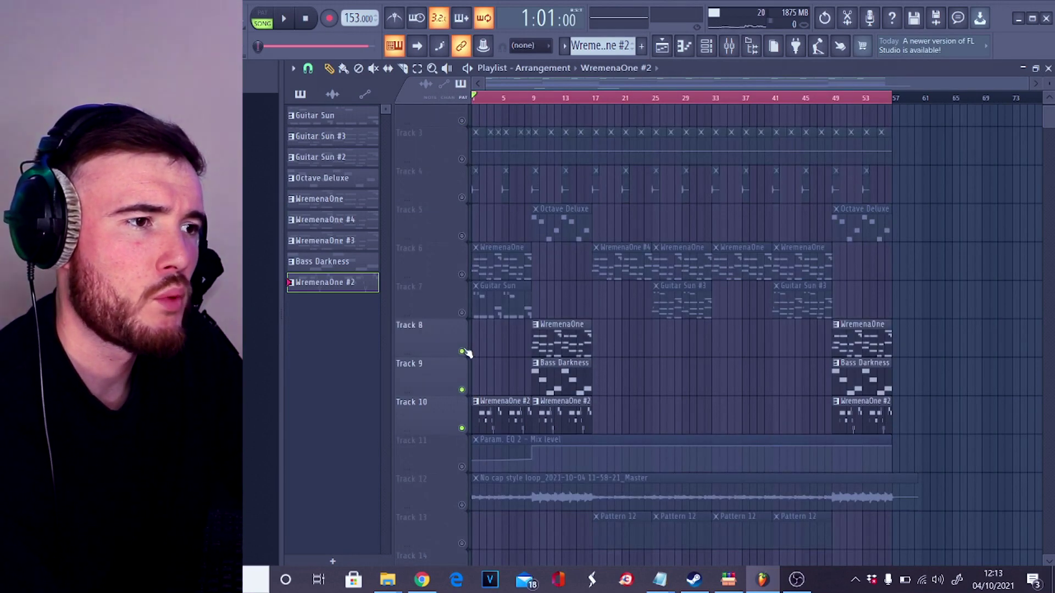
pyautogui.click(462, 236)
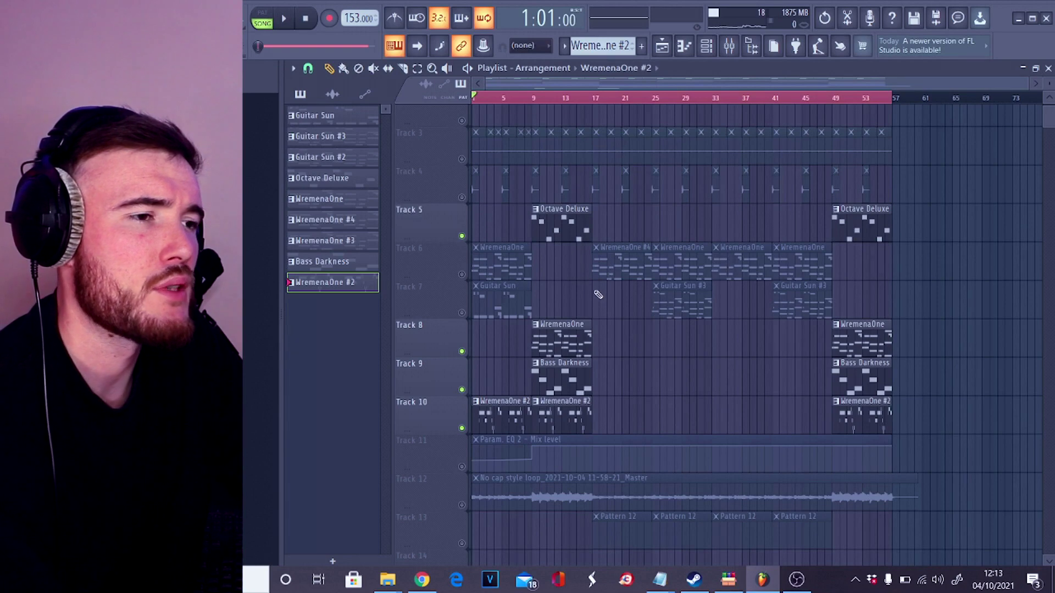
# Open the Bass Darkness pattern on Track 9 in the piano roll and show its Pendora instrument.
pyautogui.scroll(2, 598, 295)
pyautogui.scroll(-2, 480, 313)
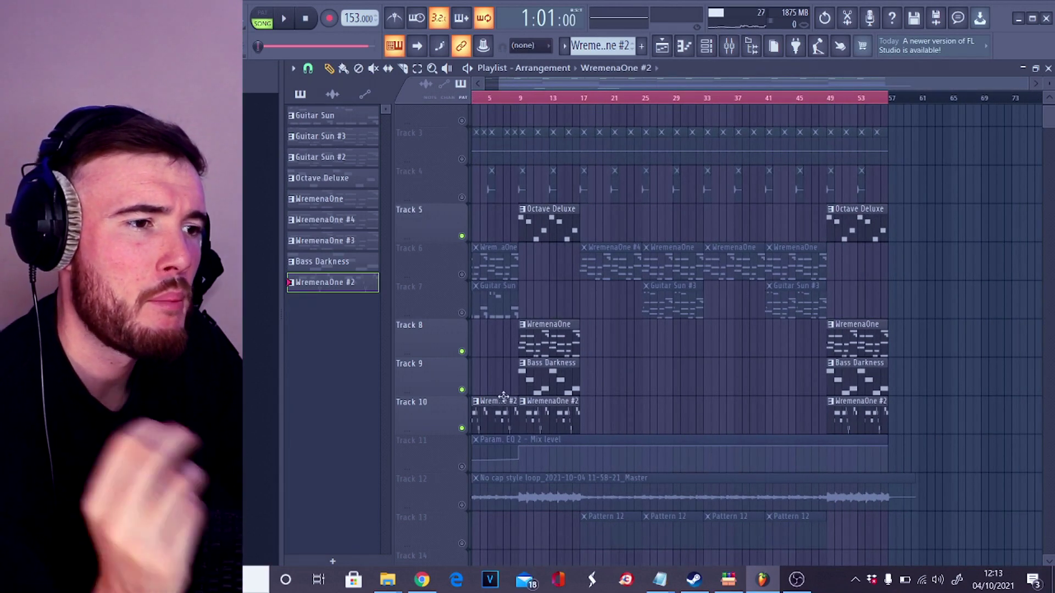
pyautogui.doubleClick(533, 383)
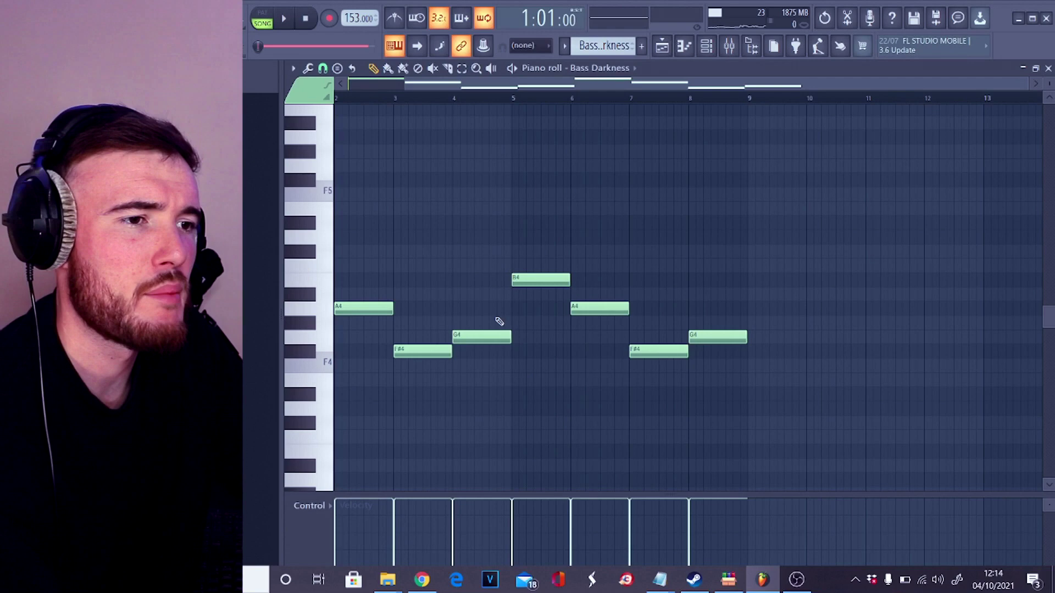
pyautogui.click(707, 46)
pyautogui.click(388, 144)
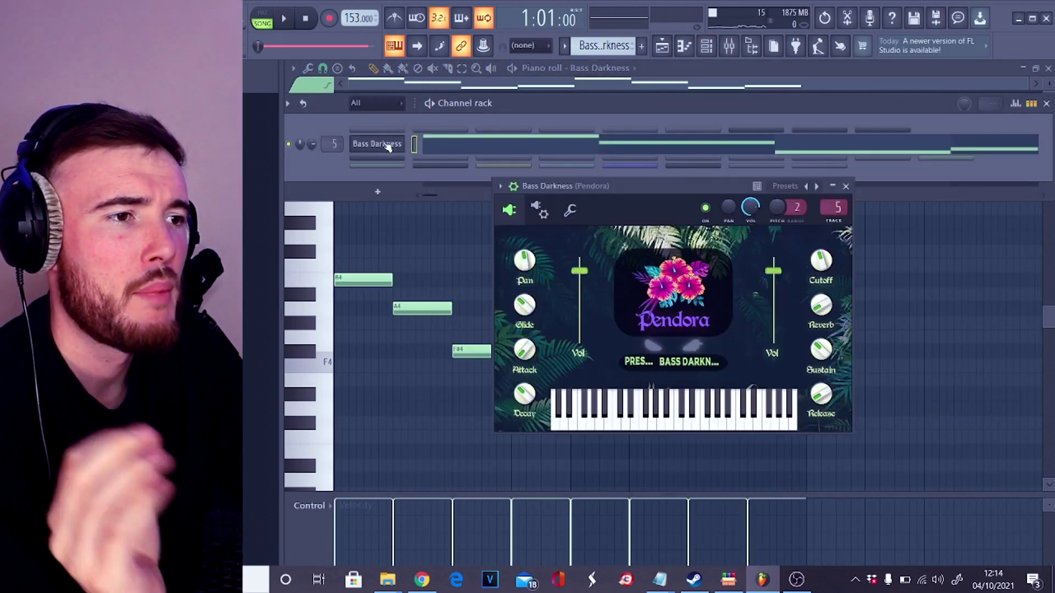
# Look through Pendora's preset list without changing the preset, and play back the Bass Darkness pattern.
pyautogui.click(663, 362)
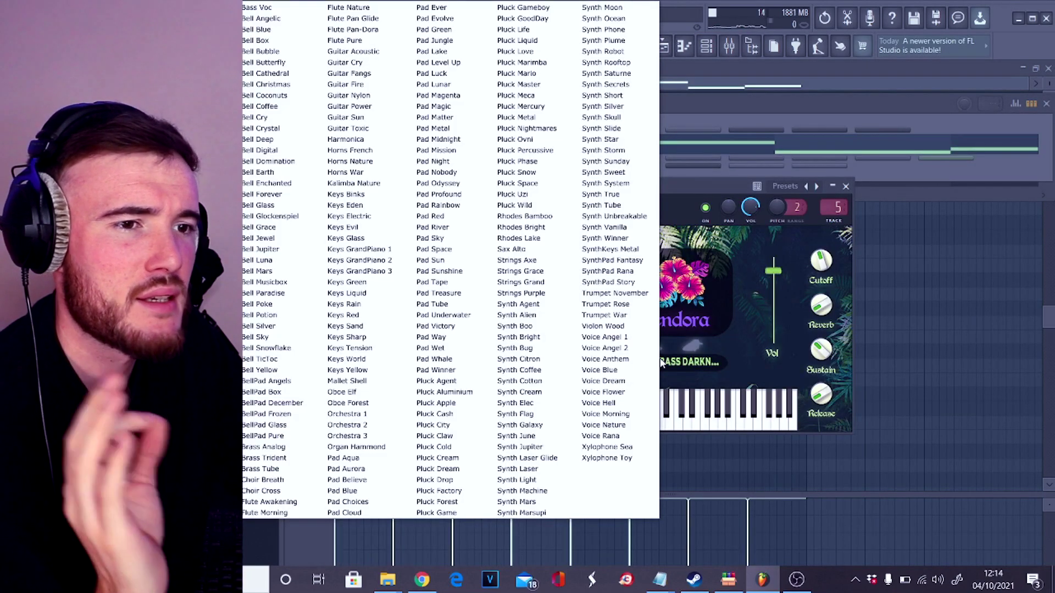
pyautogui.click(988, 327)
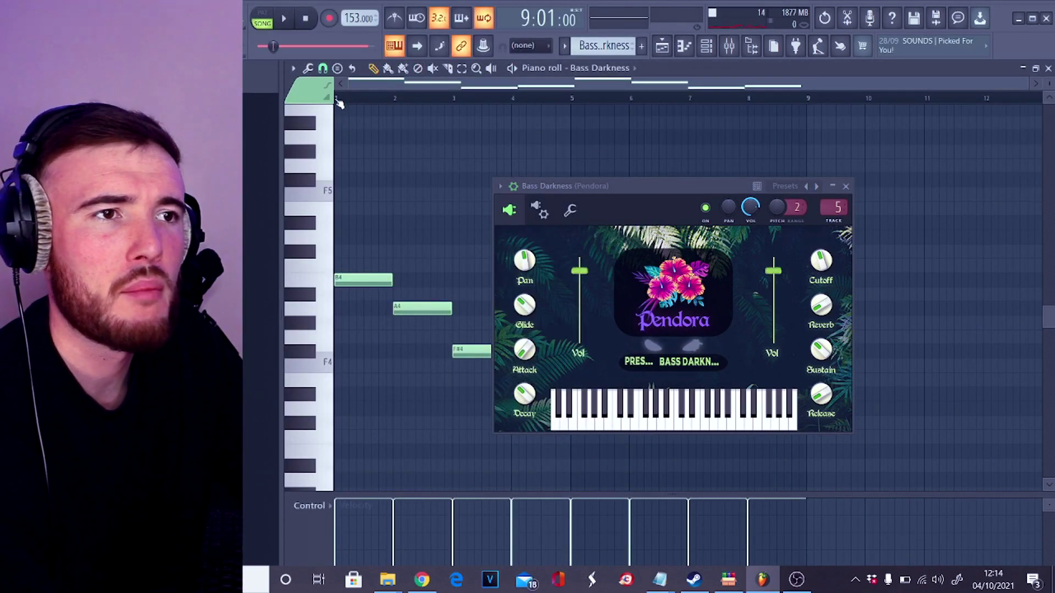
pyautogui.press('space')
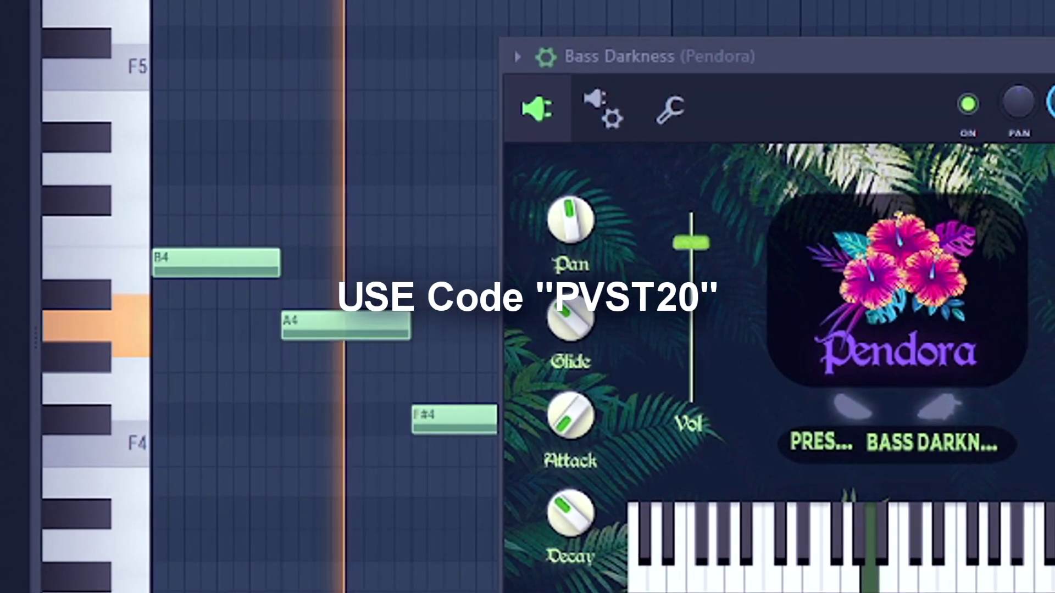
pyautogui.press('Escape')
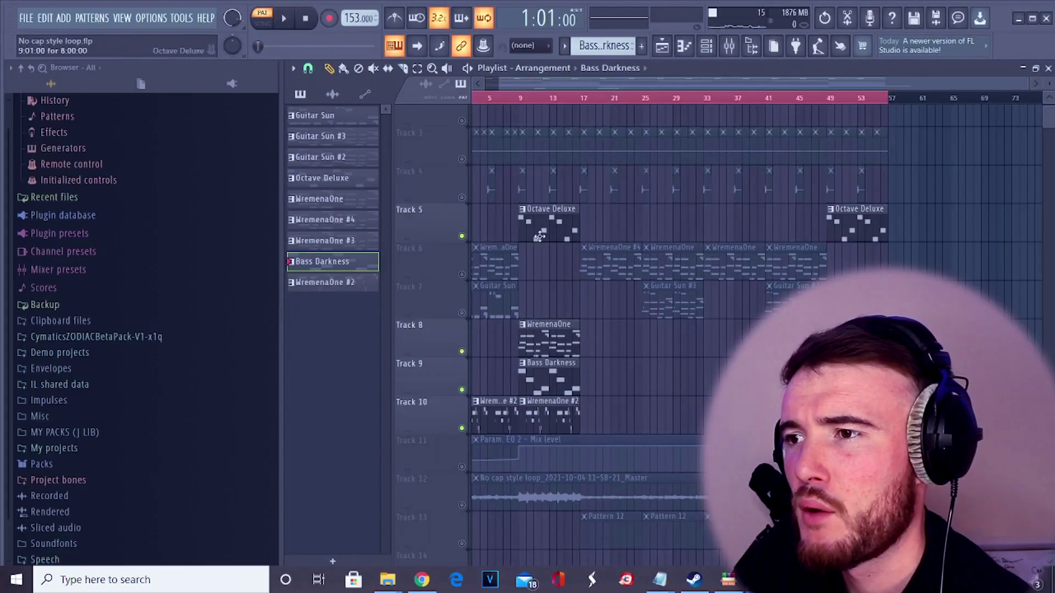
# Open the Octave Deluxe pattern on Track 5 in the piano roll, check its instrument, and play the pattern back.
pyautogui.doubleClick(539, 237)
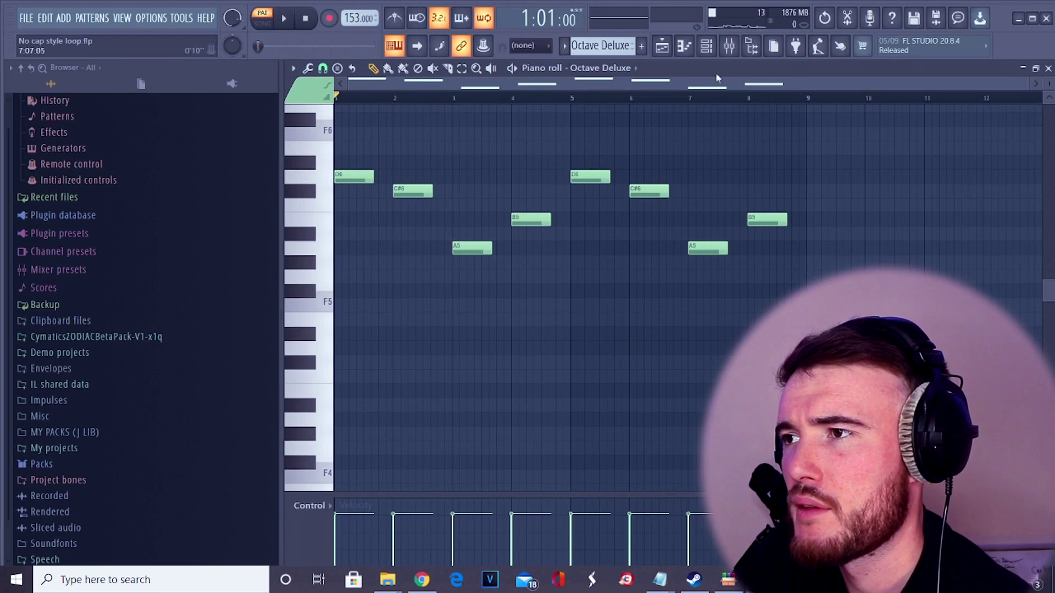
pyautogui.click(714, 50)
pyautogui.click(372, 147)
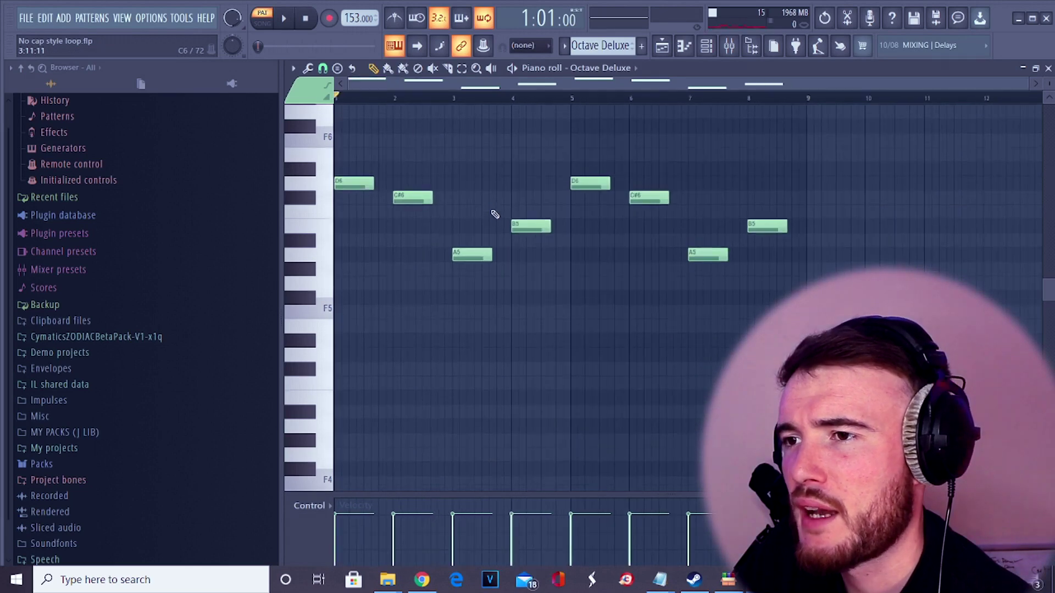
pyautogui.scroll(2, 495, 215)
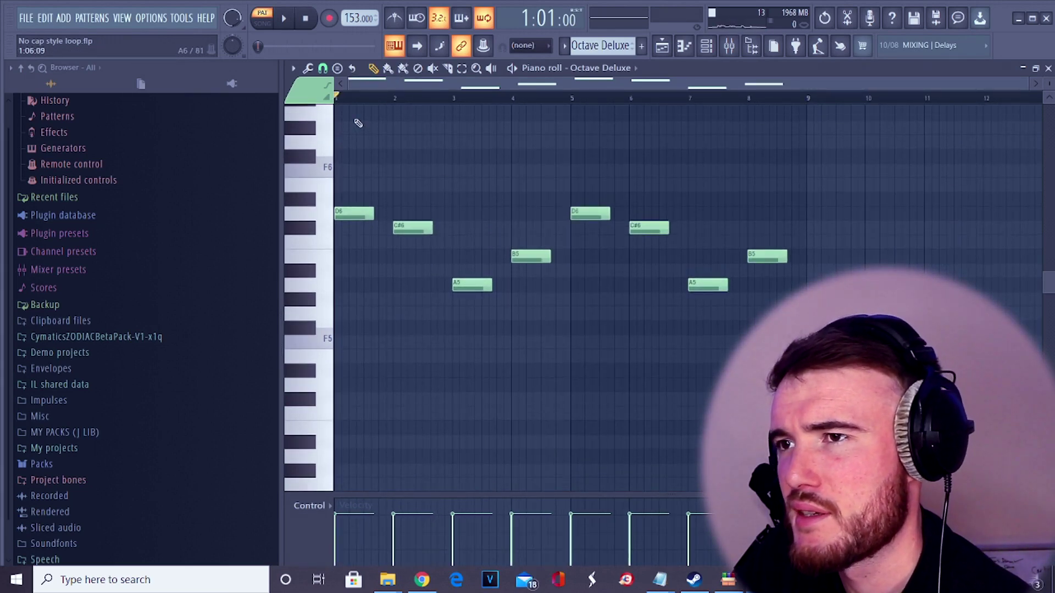
pyautogui.press('space')
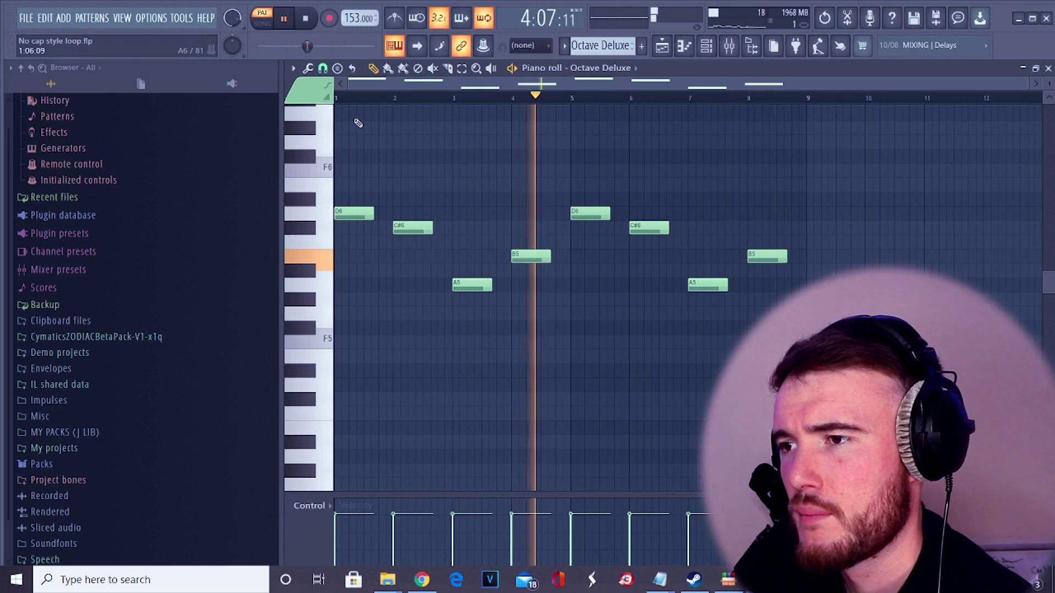
pyautogui.press('space')
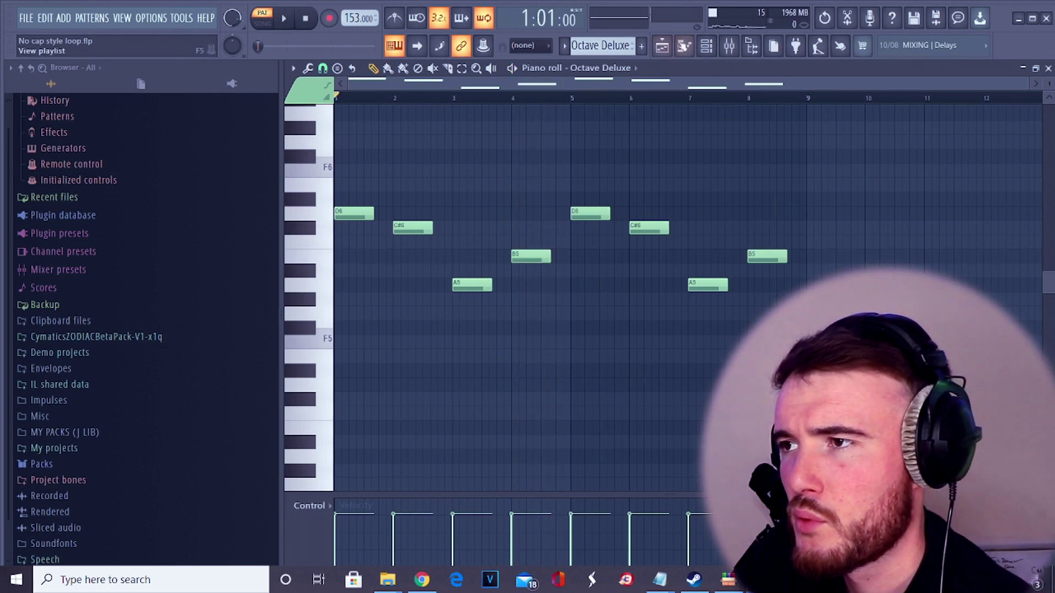
# Return to the playlist and play the arrangement in song mode with Tracks 5, 8, 9 and 10 active.
pyautogui.click(663, 47)
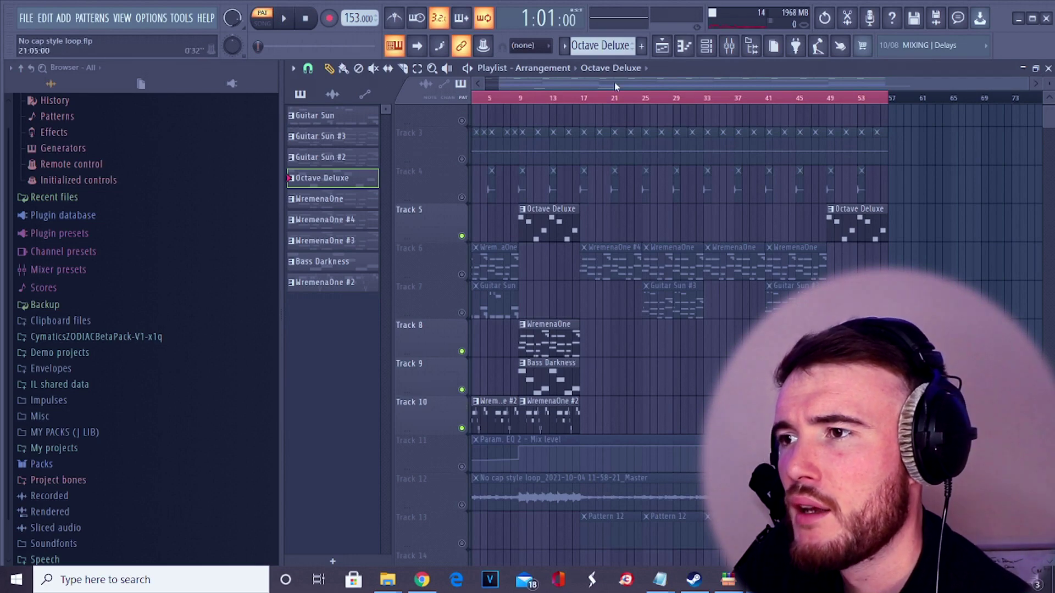
pyautogui.press('space')
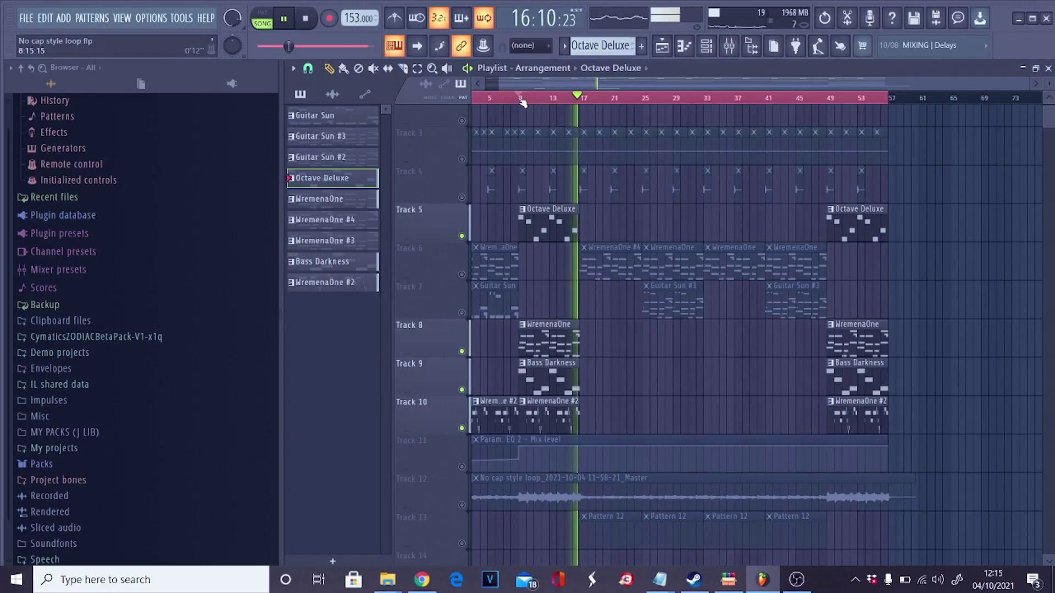
pyautogui.press('space')
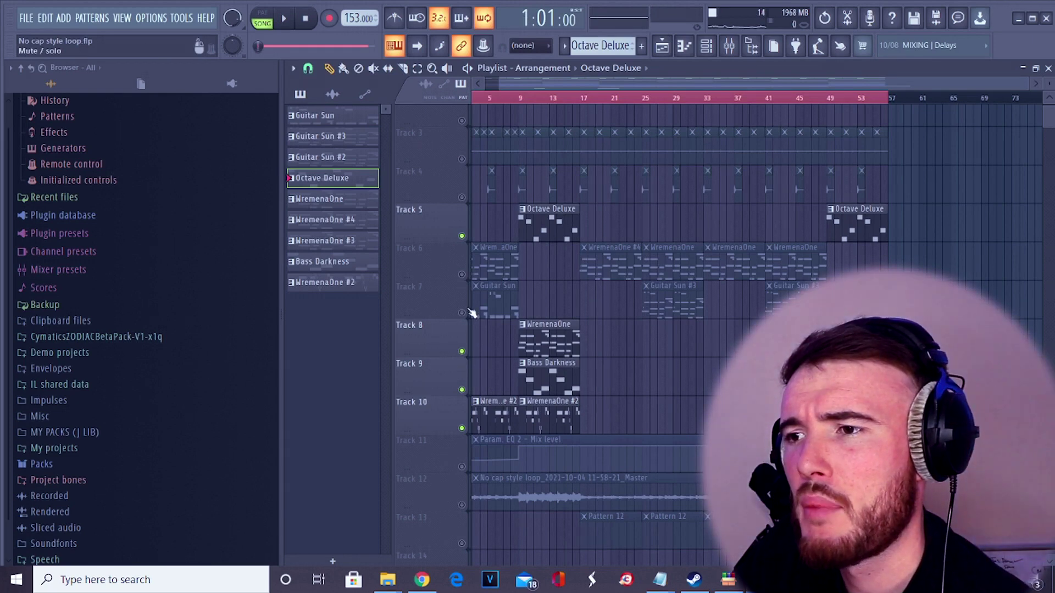
# Unmute Tracks 3 and 4 and inspect the channel settings of their guitar audio clips during playback.
pyautogui.click(462, 160)
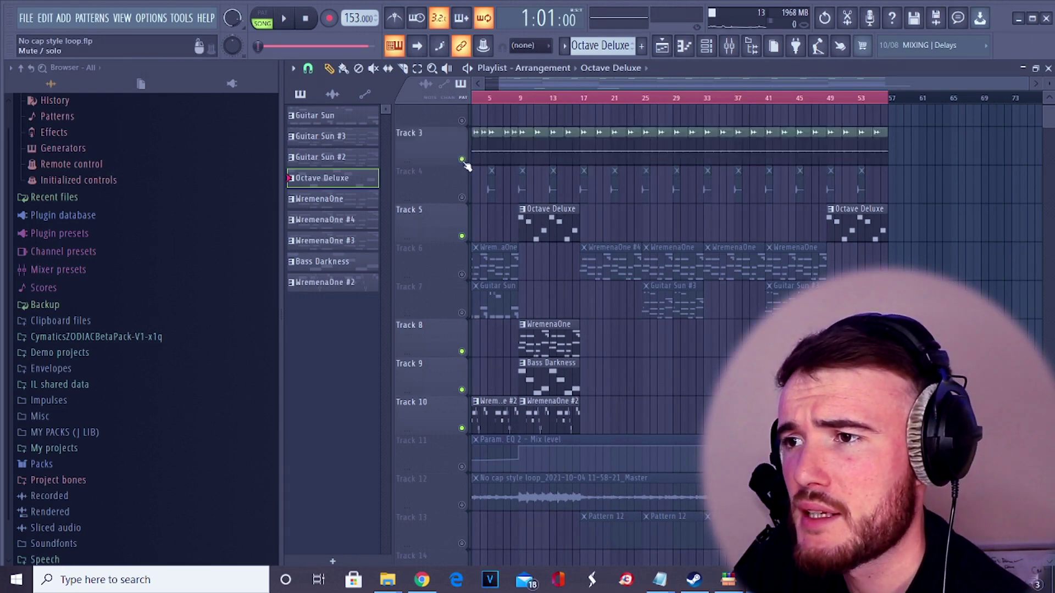
pyautogui.click(462, 199)
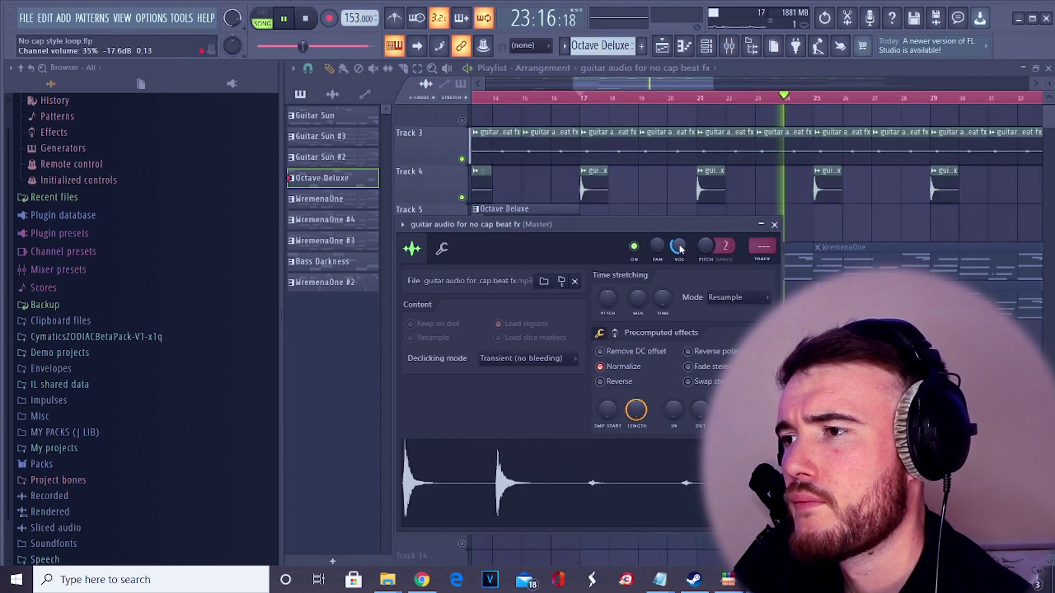
pyautogui.click(761, 225)
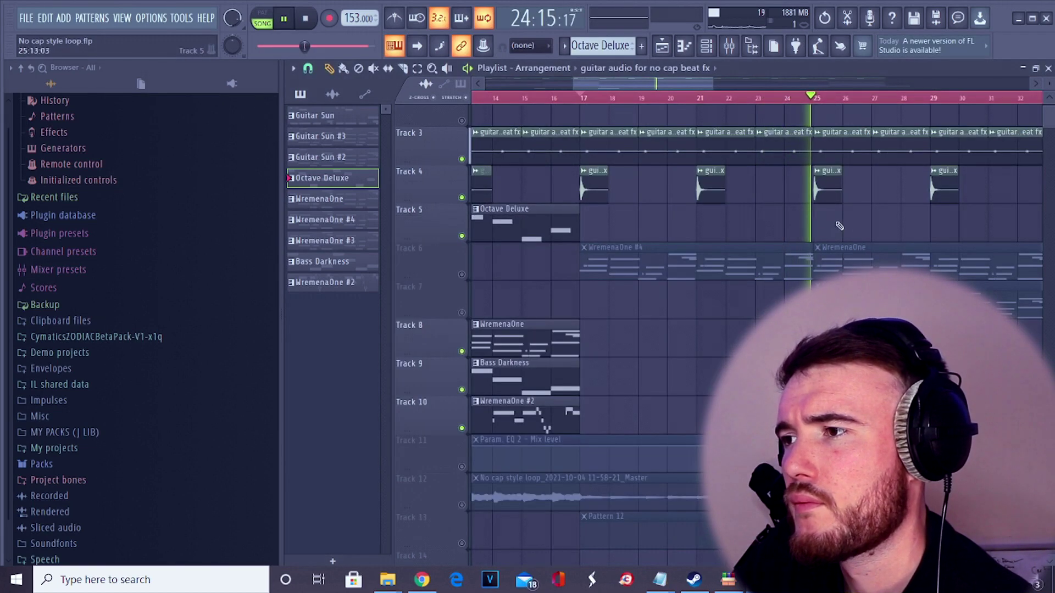
pyautogui.doubleClick(825, 188)
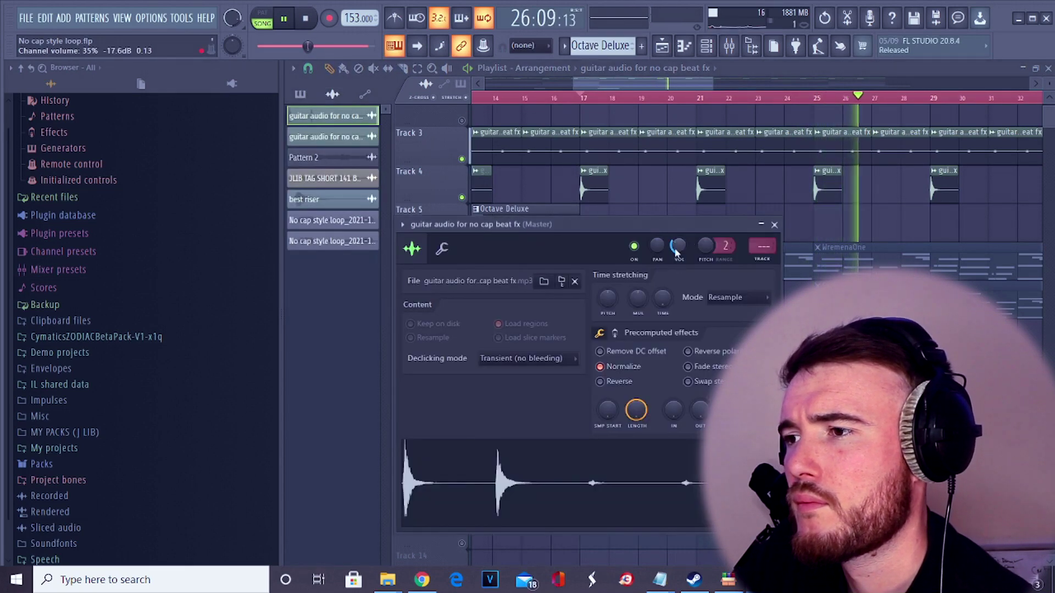
pyautogui.click(761, 224)
pyautogui.press('space')
pyautogui.scroll(-5, 734, 224)
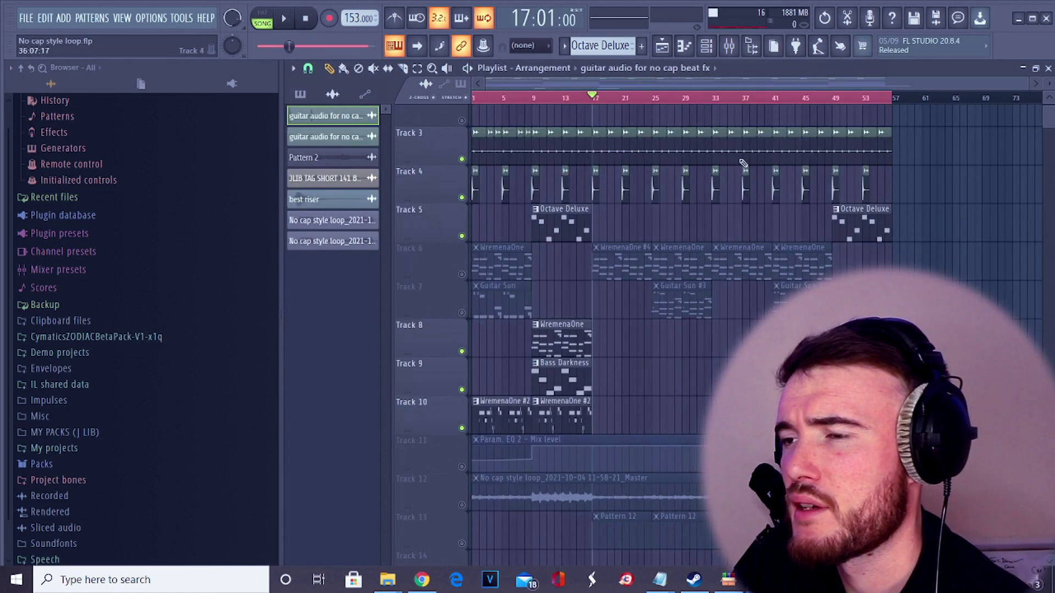
# Show the Guitar Sun channel's Ample Guitar M II Lite instrument from an enlarged channel rack, and bring up its piano roll.
pyautogui.click(706, 44)
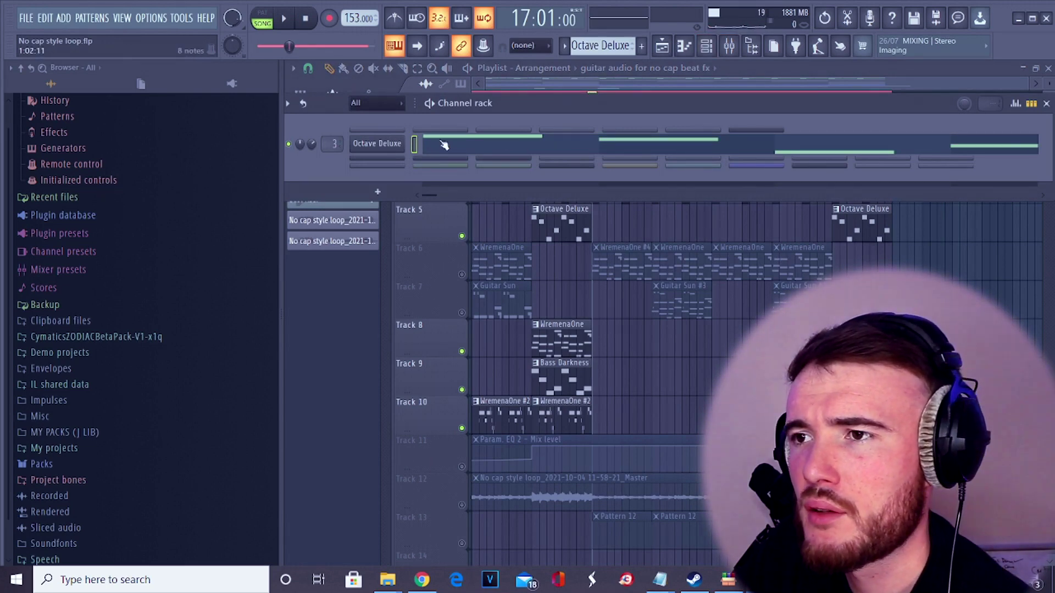
pyautogui.moveTo(706, 178); pyautogui.dragTo(706, 473)
pyautogui.click(377, 163)
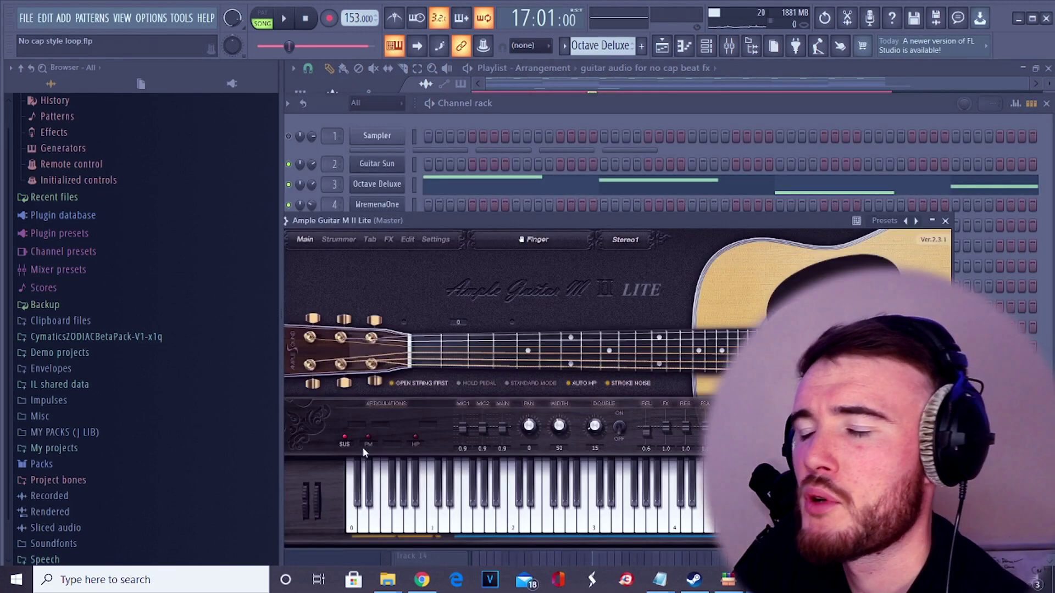
pyautogui.click(684, 49)
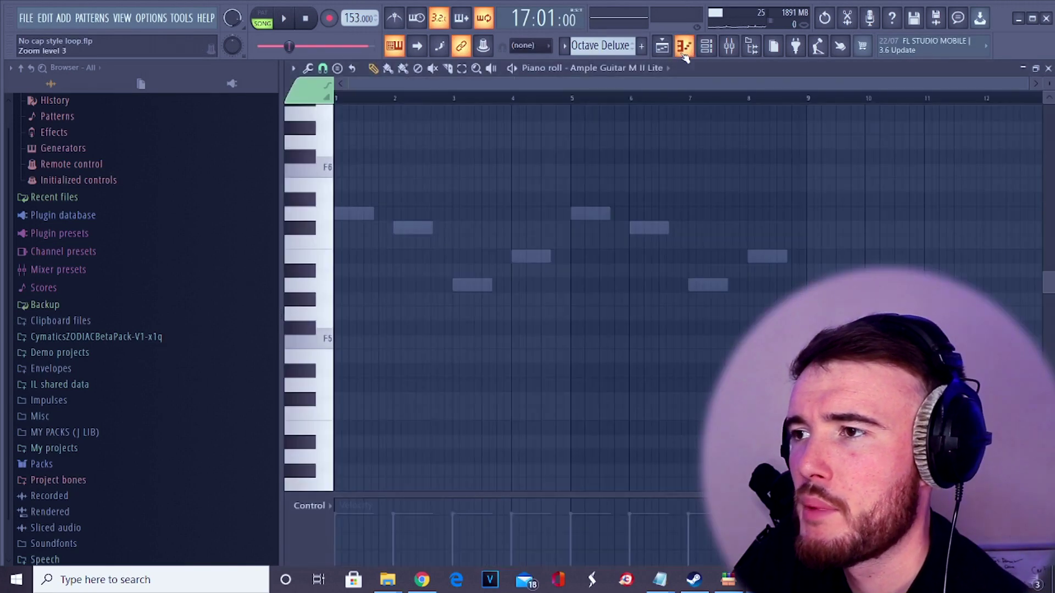
# Audition Ample Guitar M II Lite's sounds on the piano roll keyboard around F7, without adding any notes.
pyautogui.scroll(8, 327, 189)
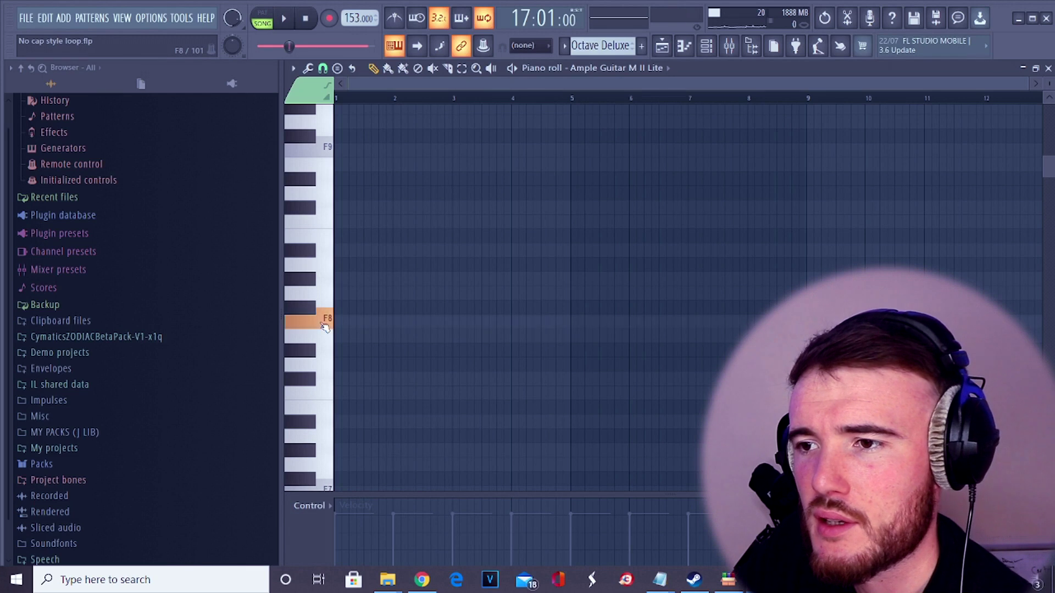
pyautogui.scroll(-2, 325, 328)
pyautogui.click(310, 365)
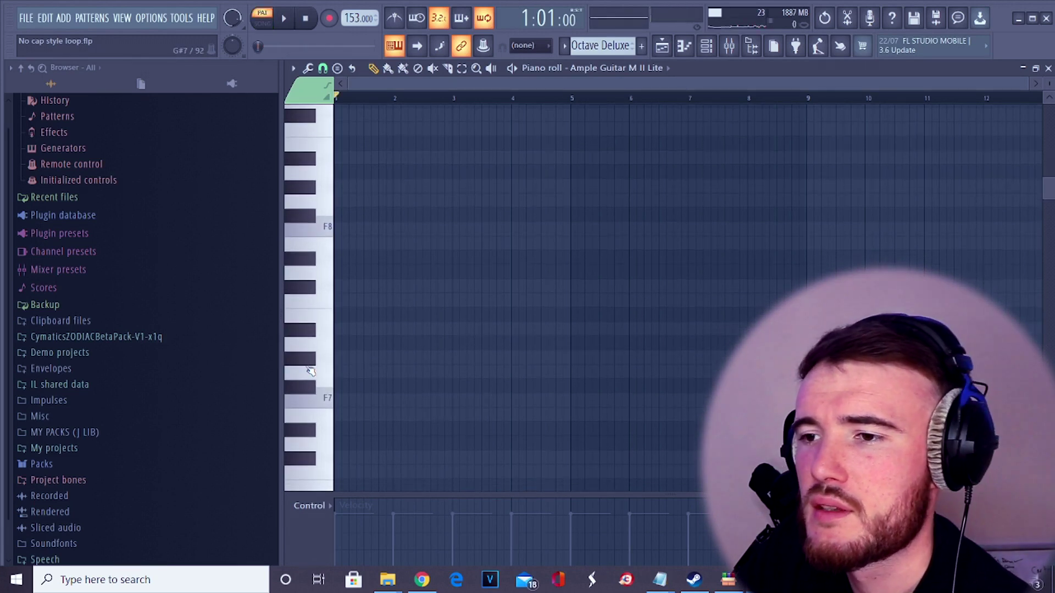
pyautogui.scroll(-1, 311, 371)
pyautogui.click(323, 282)
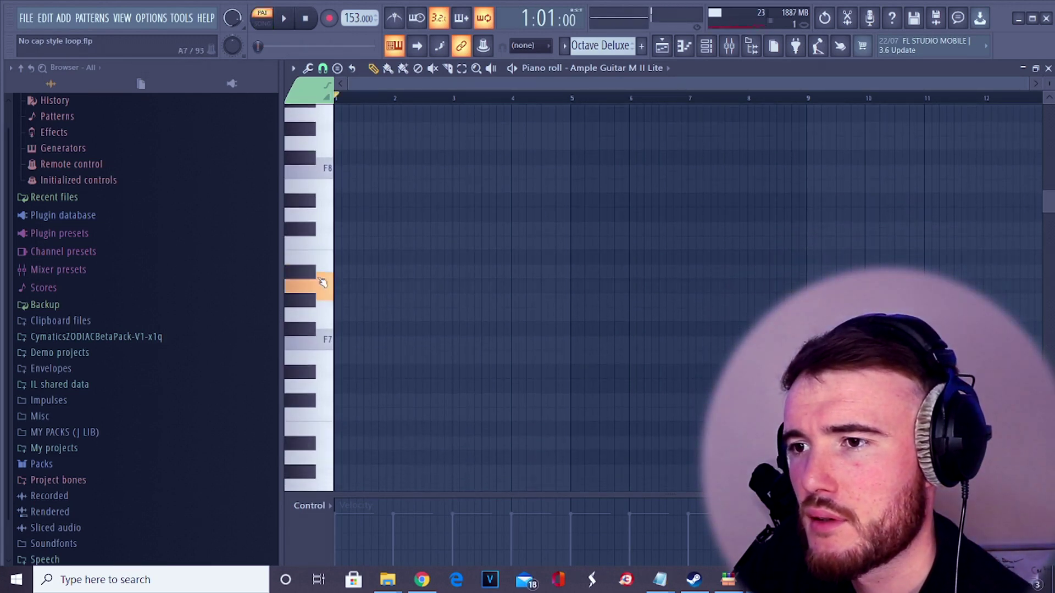
pyautogui.click(323, 313)
pyautogui.click(324, 334)
pyautogui.click(324, 360)
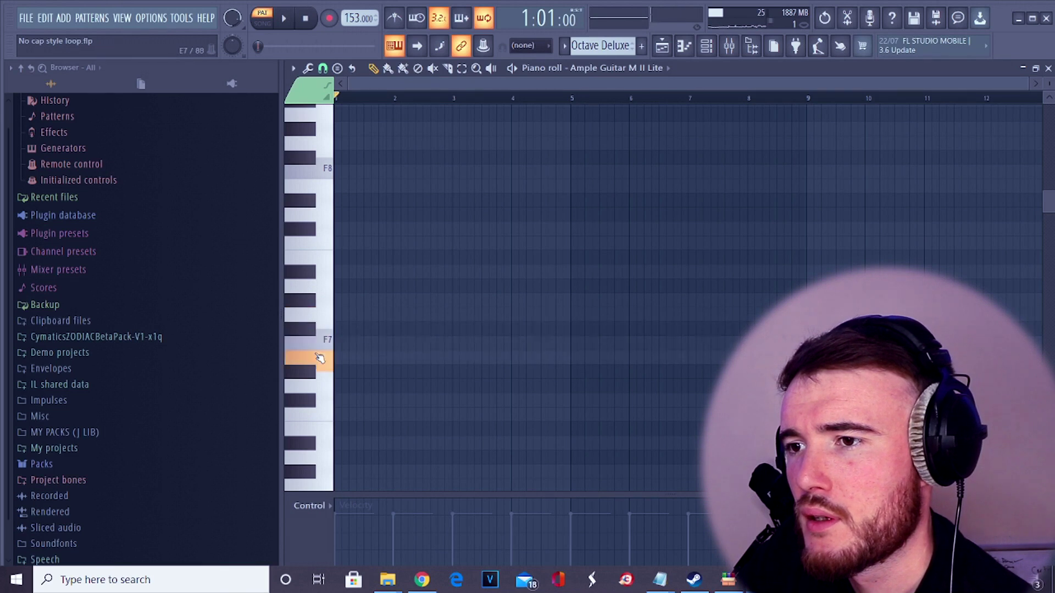
pyautogui.click(325, 389)
pyautogui.click(323, 360)
pyautogui.click(317, 344)
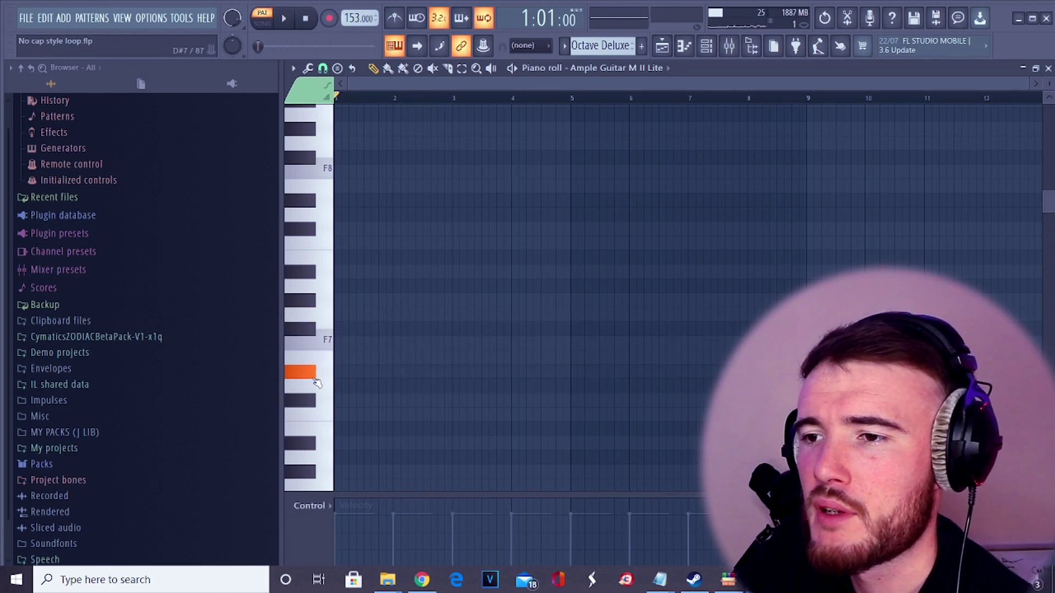
pyautogui.click(316, 400)
pyautogui.click(325, 417)
pyautogui.click(325, 357)
pyautogui.click(328, 341)
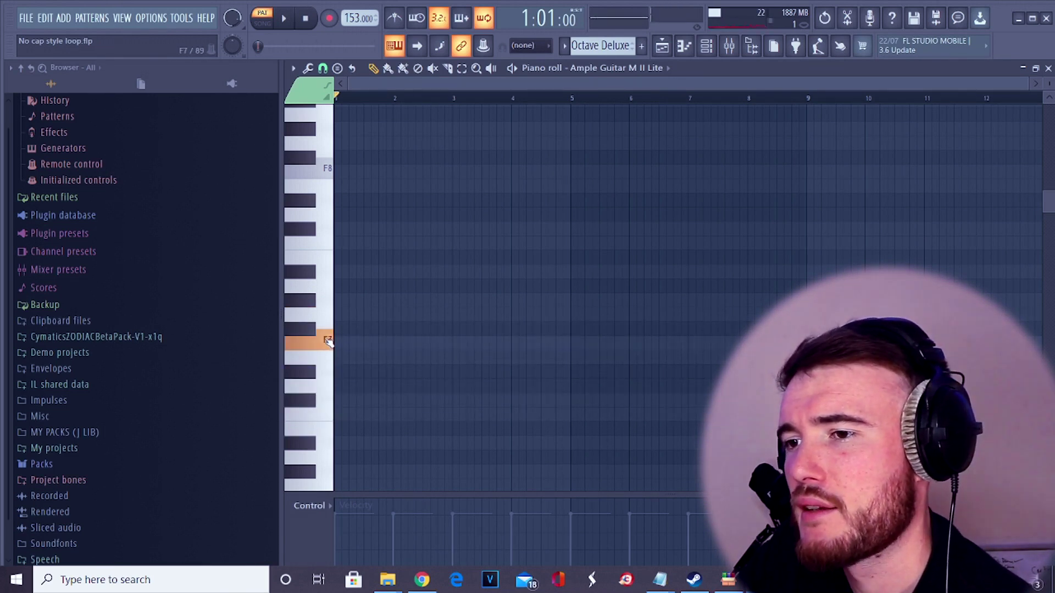
pyautogui.click(328, 317)
pyautogui.click(330, 297)
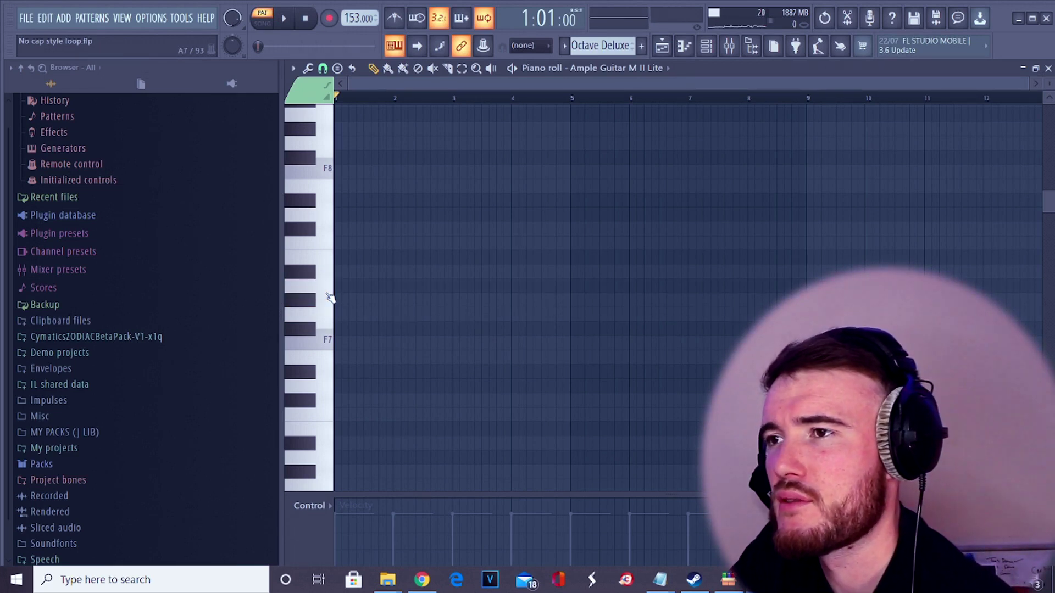
# Return to the playlist, solo Track 12 with the rendered master audio, and unmute Track 13.
pyautogui.click(670, 51)
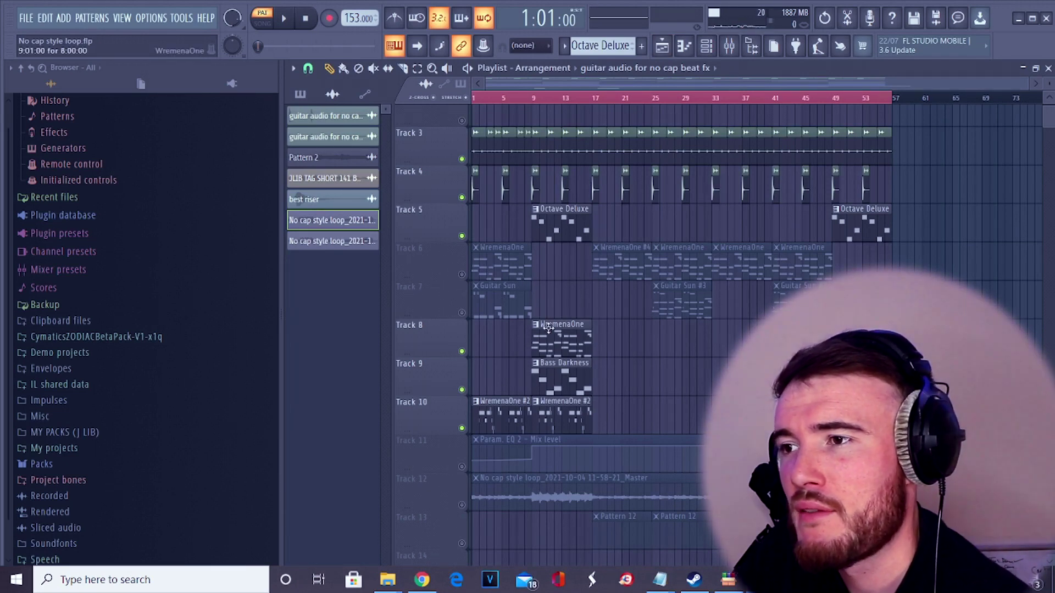
pyautogui.keyDown('ctrl'); pyautogui.click(462, 505); pyautogui.keyUp('ctrl')
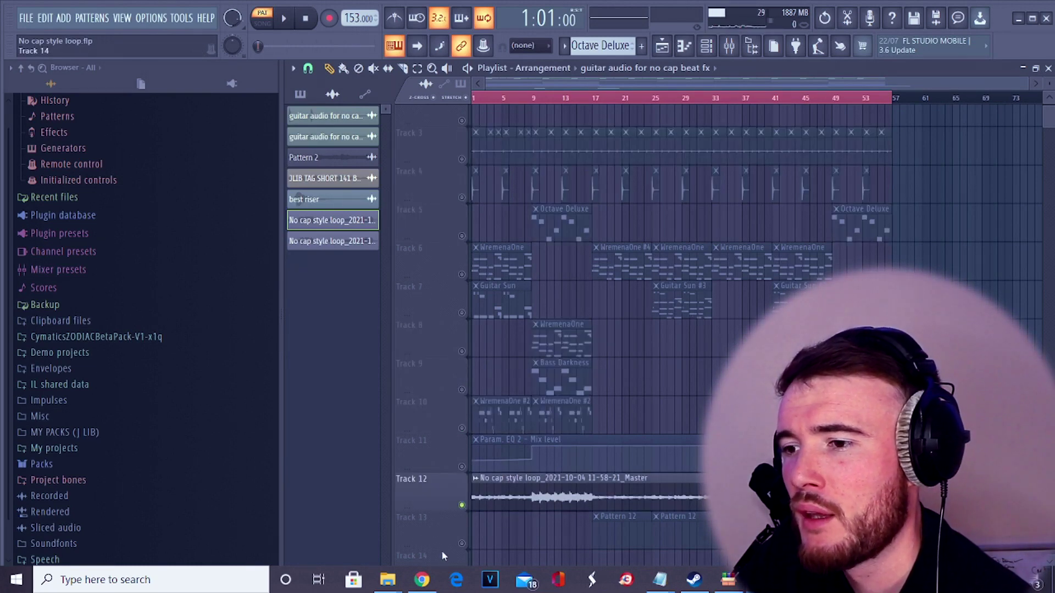
pyautogui.click(462, 544)
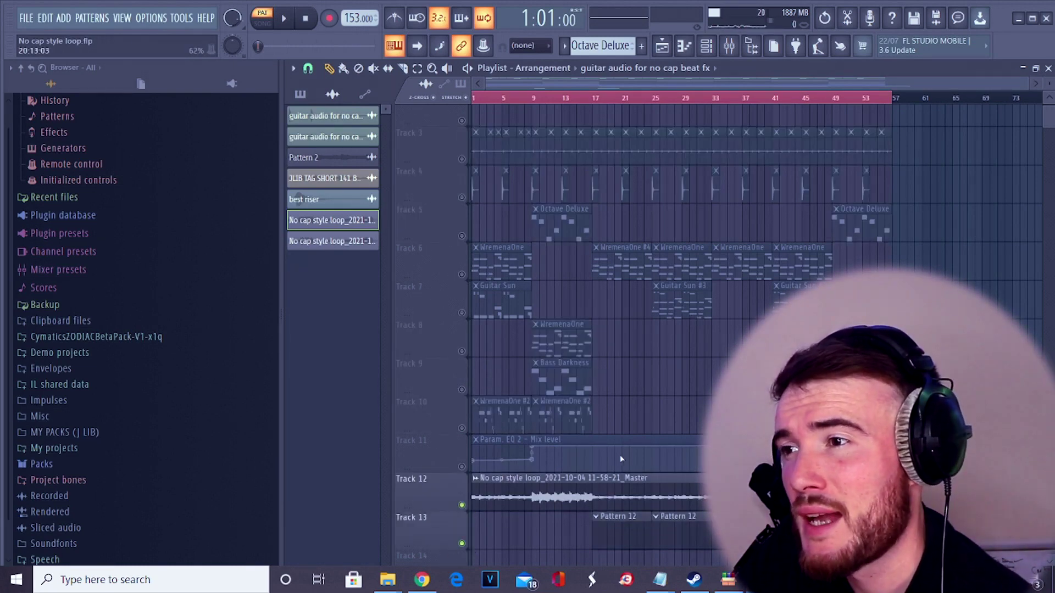
# Unmute Tracks 6, 7, 8, 9 and 10 in the playlist.
pyautogui.scroll(-1, 622, 459)
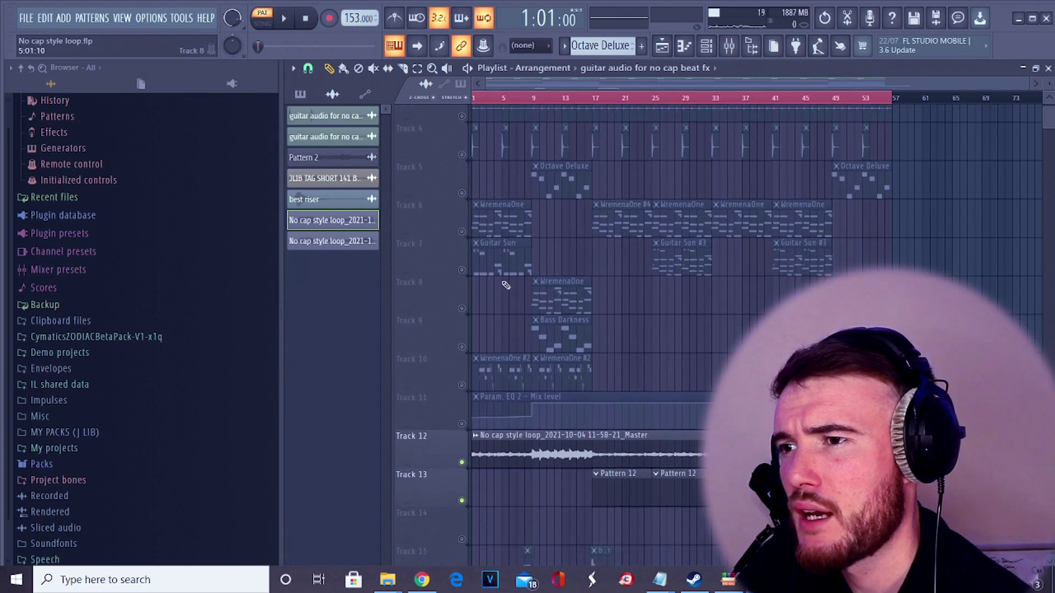
pyautogui.click(462, 231)
pyautogui.click(462, 269)
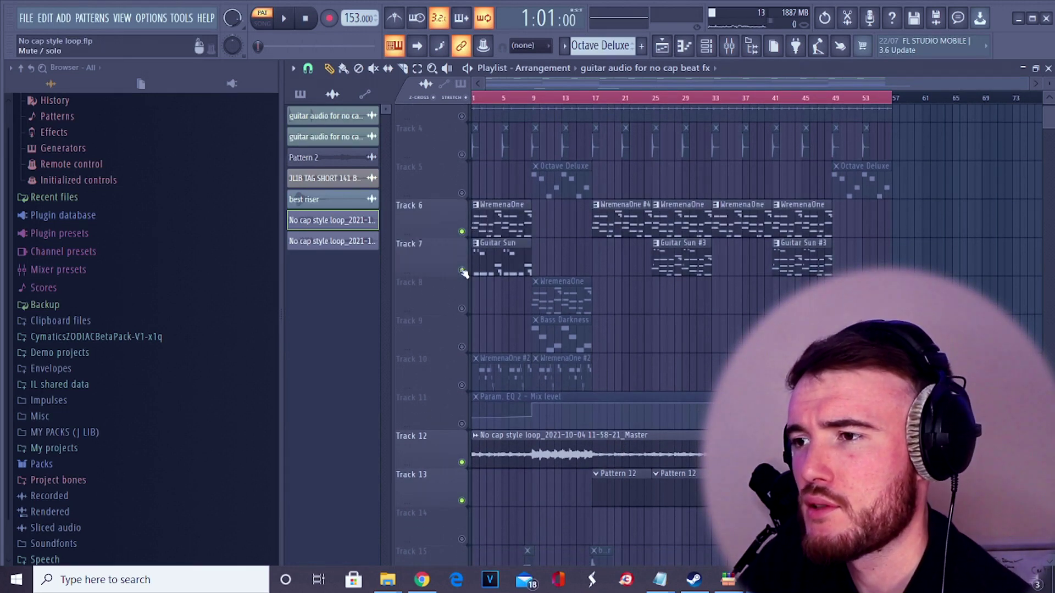
pyautogui.click(461, 308)
pyautogui.click(462, 347)
pyautogui.click(461, 385)
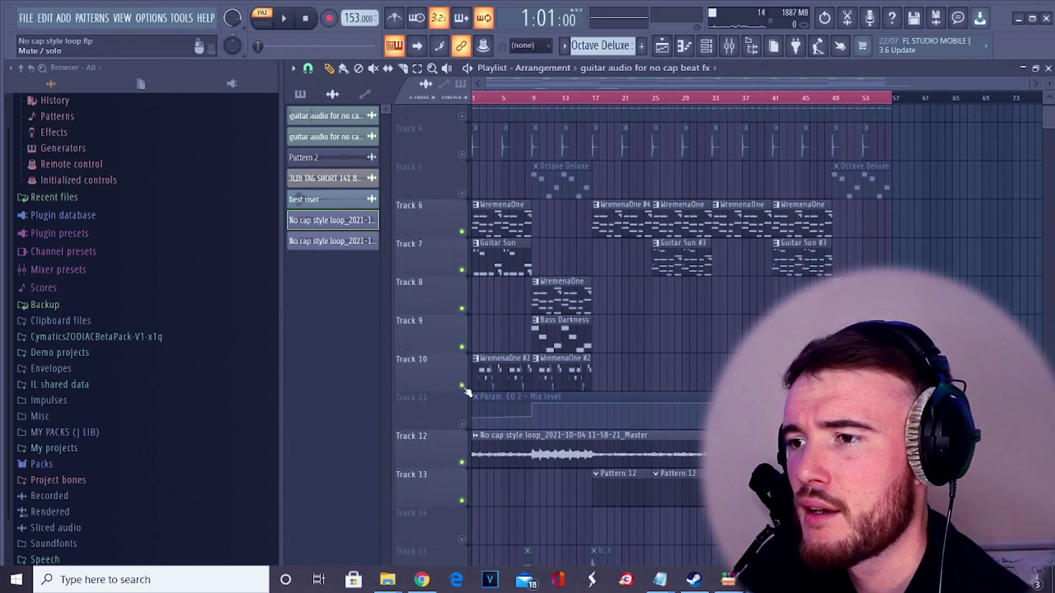
# Unmute Track 5 and select the melody clips of each arrangement section in turn, from the opening bars to the final section.
pyautogui.moveTo(497, 386); pyautogui.dragTo(508, 217)
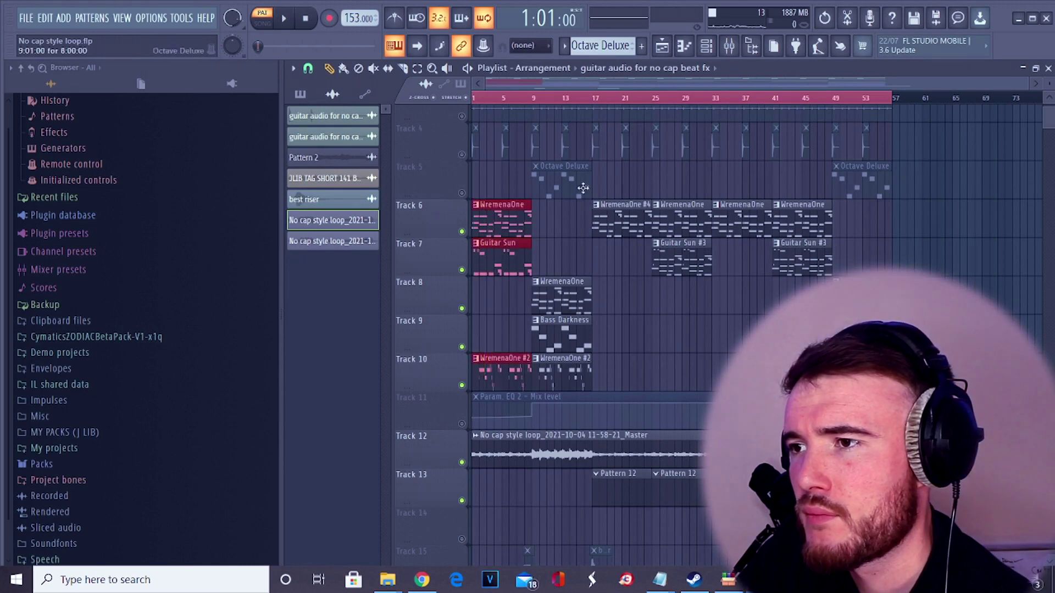
pyautogui.click(462, 193)
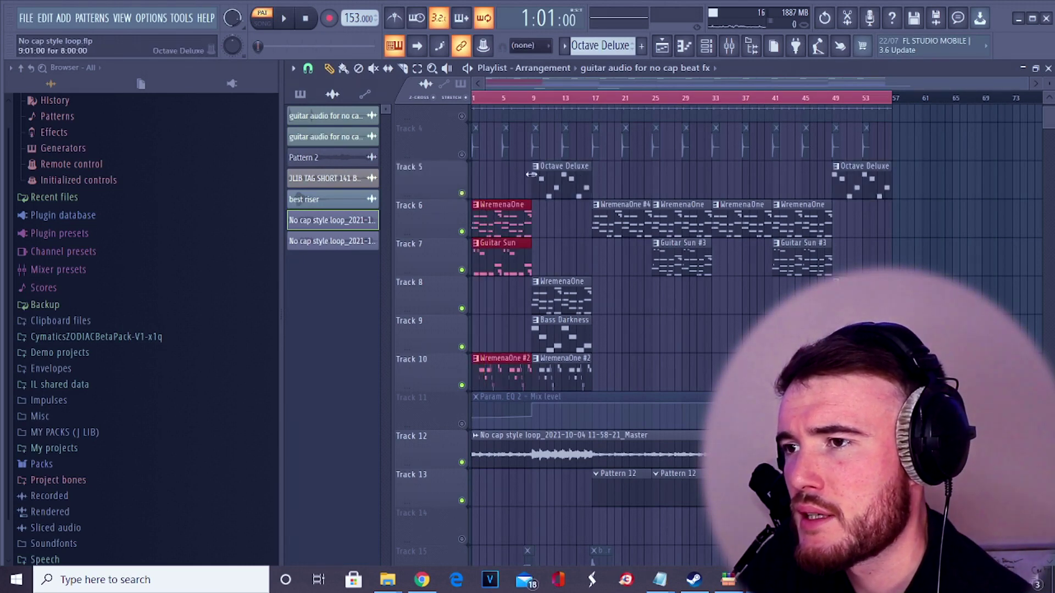
pyautogui.moveTo(555, 163); pyautogui.dragTo(552, 375)
pyautogui.moveTo(622, 193); pyautogui.dragTo(662, 248)
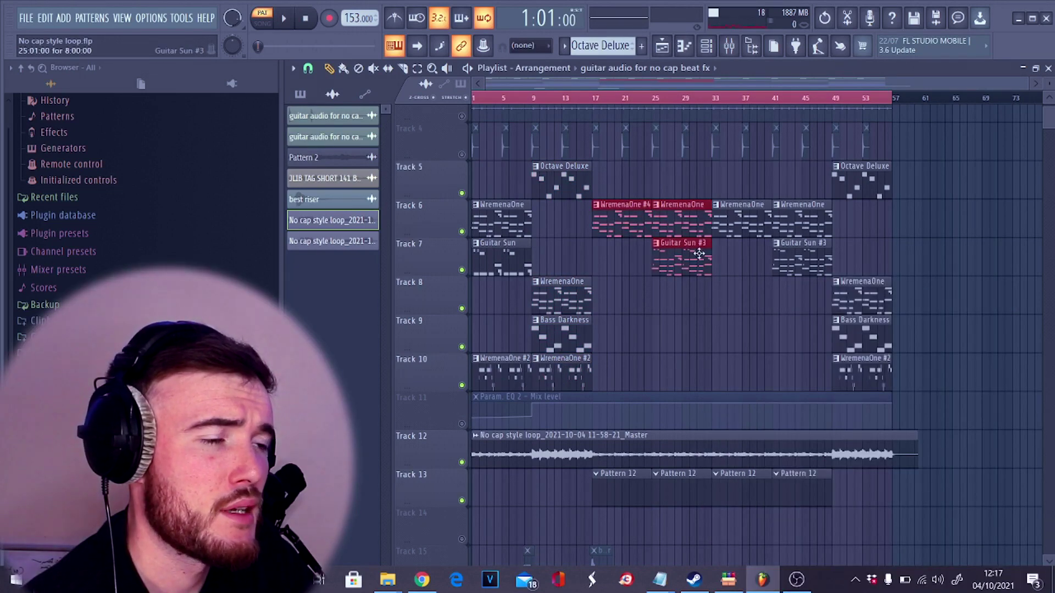
pyautogui.moveTo(733, 220); pyautogui.dragTo(794, 291)
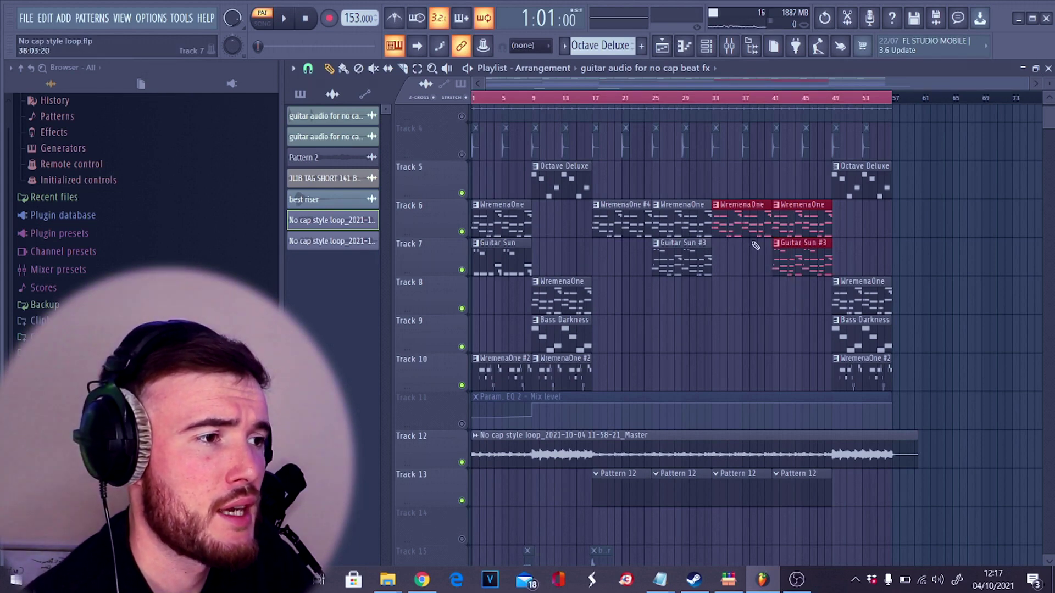
pyautogui.moveTo(878, 189); pyautogui.dragTo(837, 386)
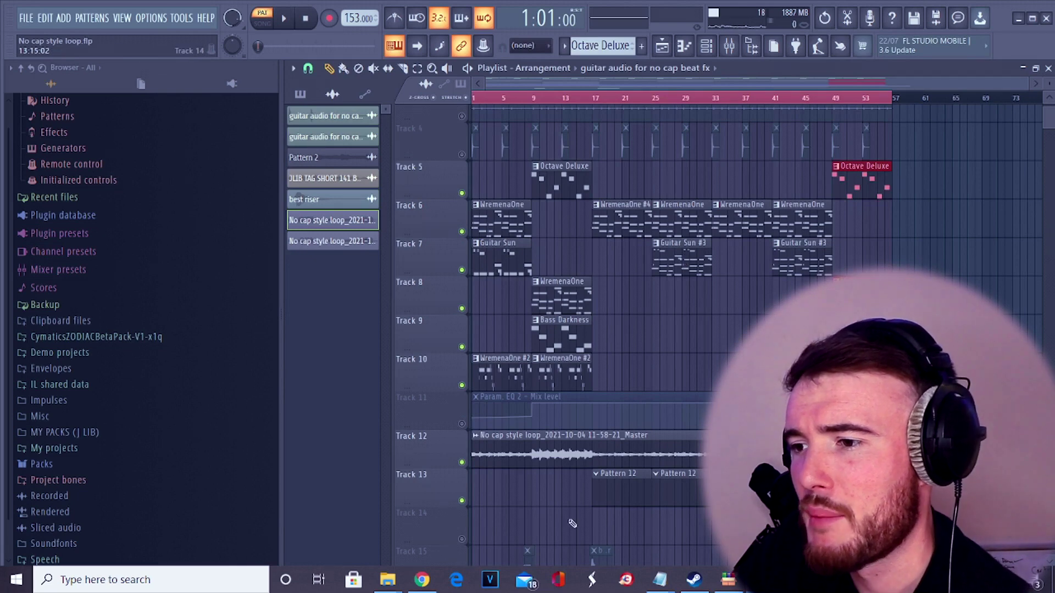
pyautogui.scroll(-1, 573, 523)
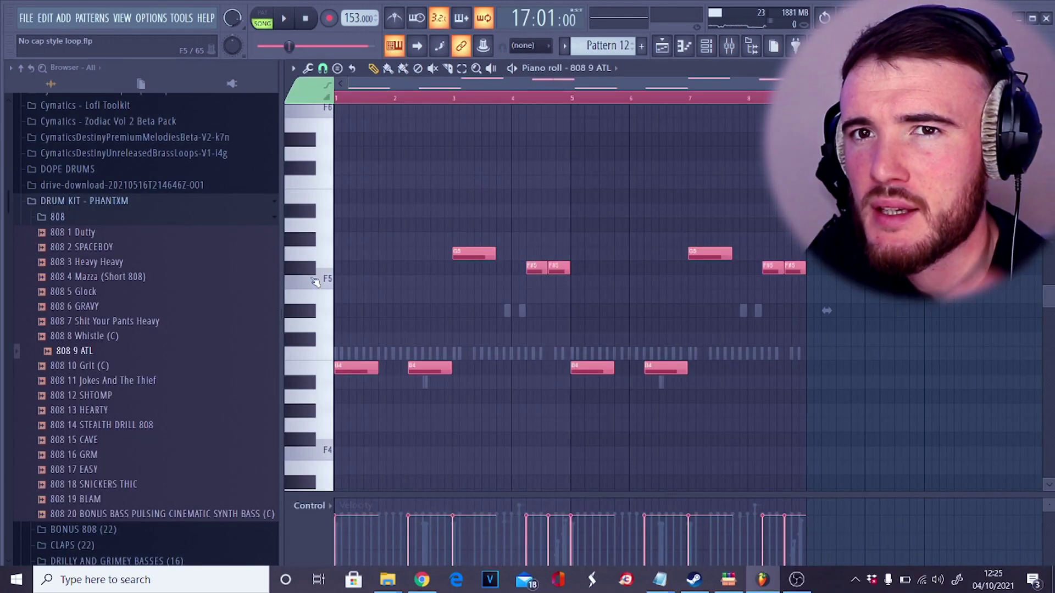
# Set the snap to 1/6 beat and paint a roll of short F#5 808 notes with rising velocities over the second half of bar 7.
pyautogui.press('space')
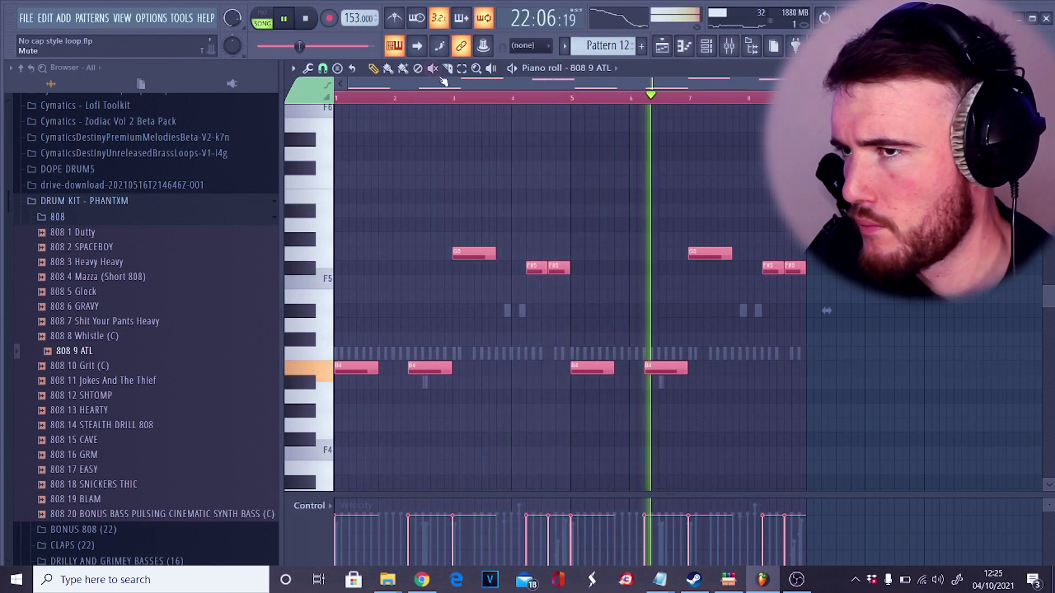
pyautogui.click(322, 68)
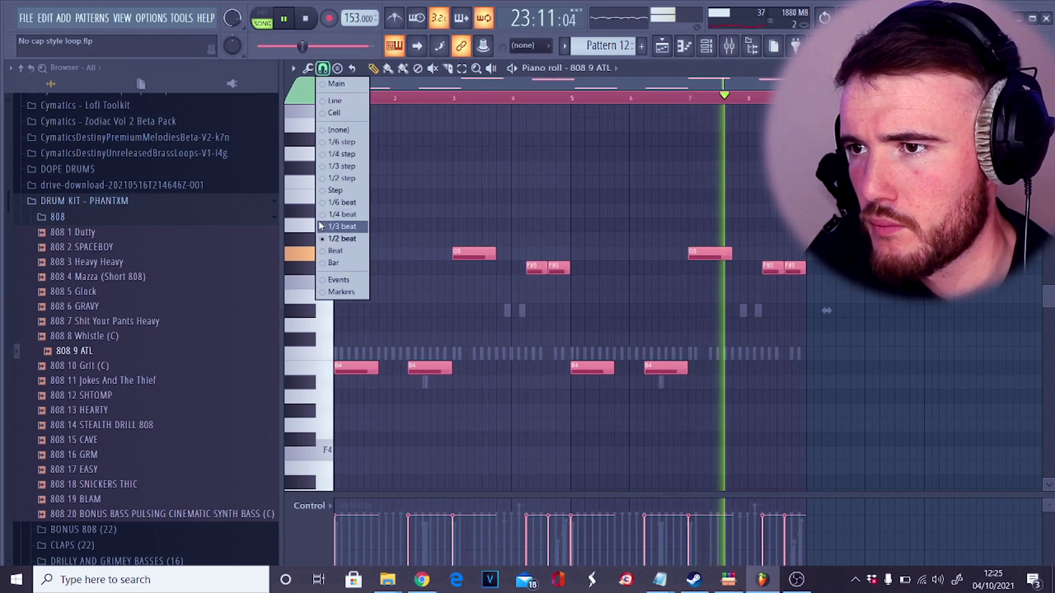
pyautogui.click(326, 164)
pyautogui.scroll(2, 764, 267)
pyautogui.moveTo(725, 259); pyautogui.dragTo(866, 307)
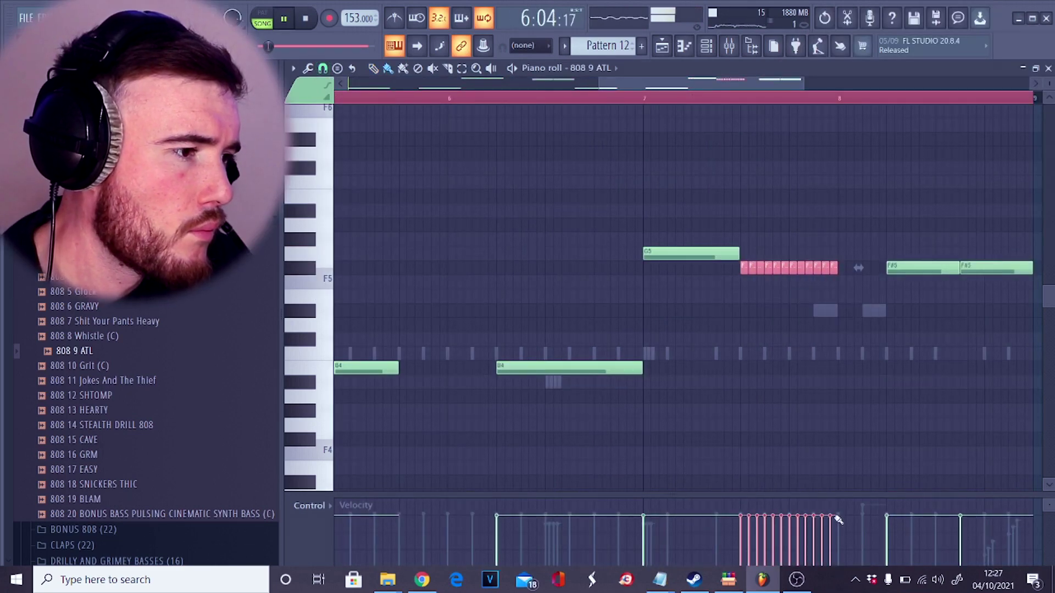
pyautogui.moveTo(838, 521); pyautogui.dragTo(729, 551)
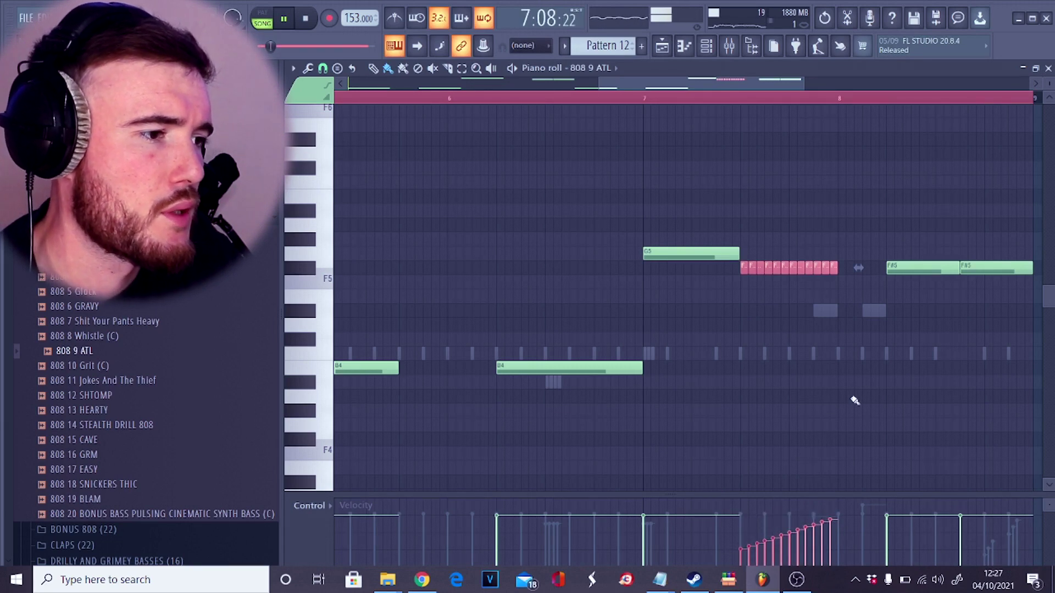
# Add a B4 808 note at the start of bar 8 with a short F#5 slide note over its second half.
pyautogui.click(853, 273)
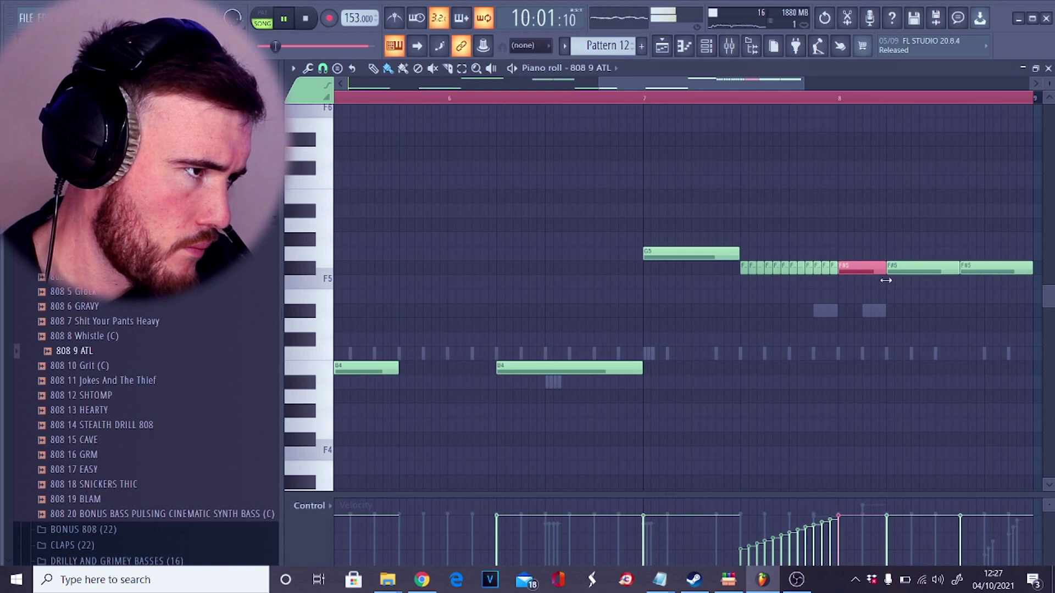
pyautogui.click(839, 367)
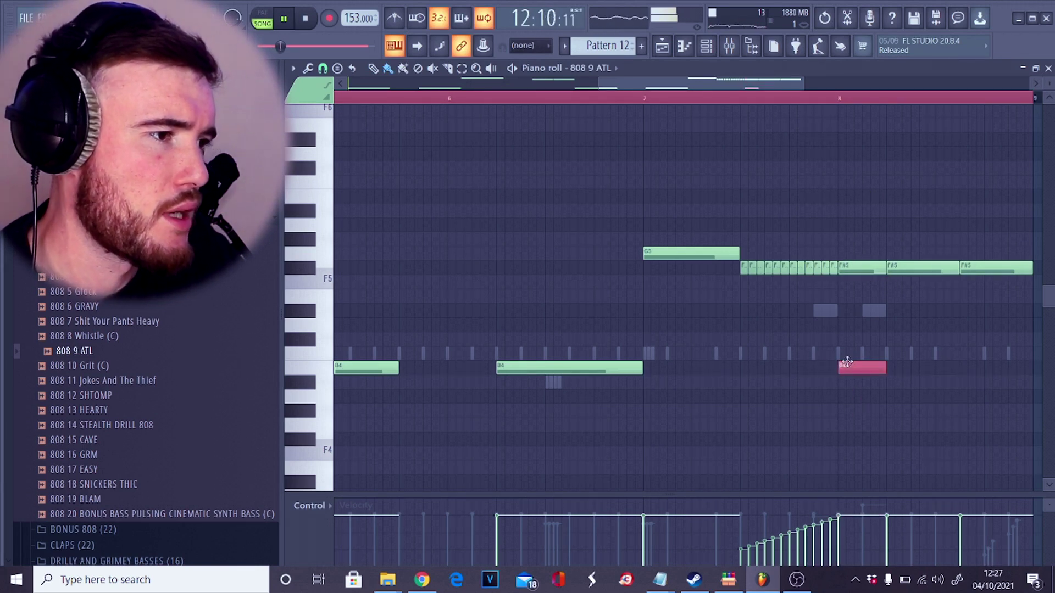
pyautogui.doubleClick(845, 269)
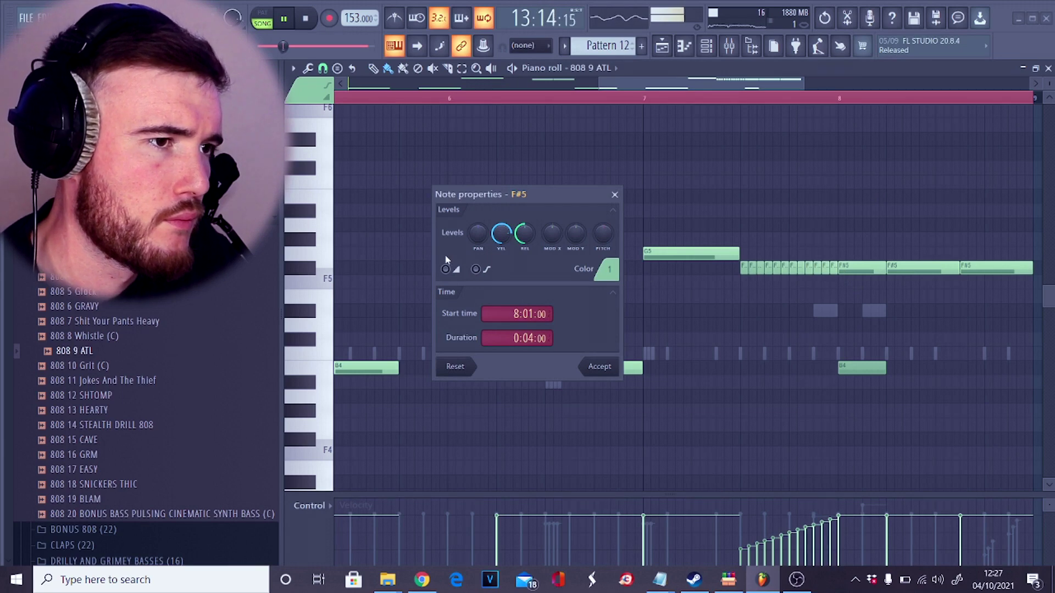
pyautogui.click(608, 365)
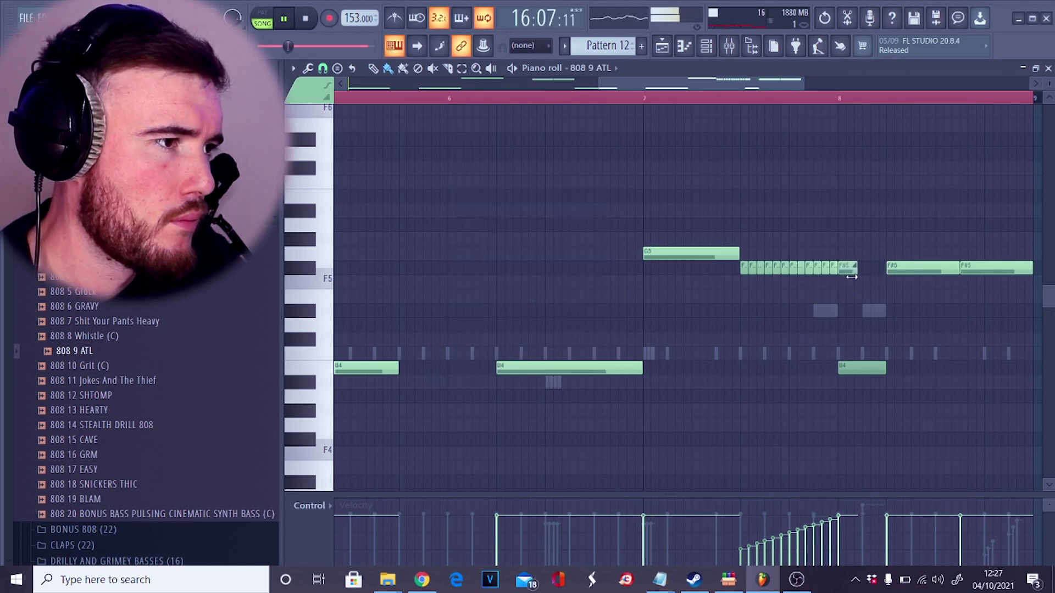
pyautogui.moveTo(855, 276); pyautogui.dragTo(847, 268)
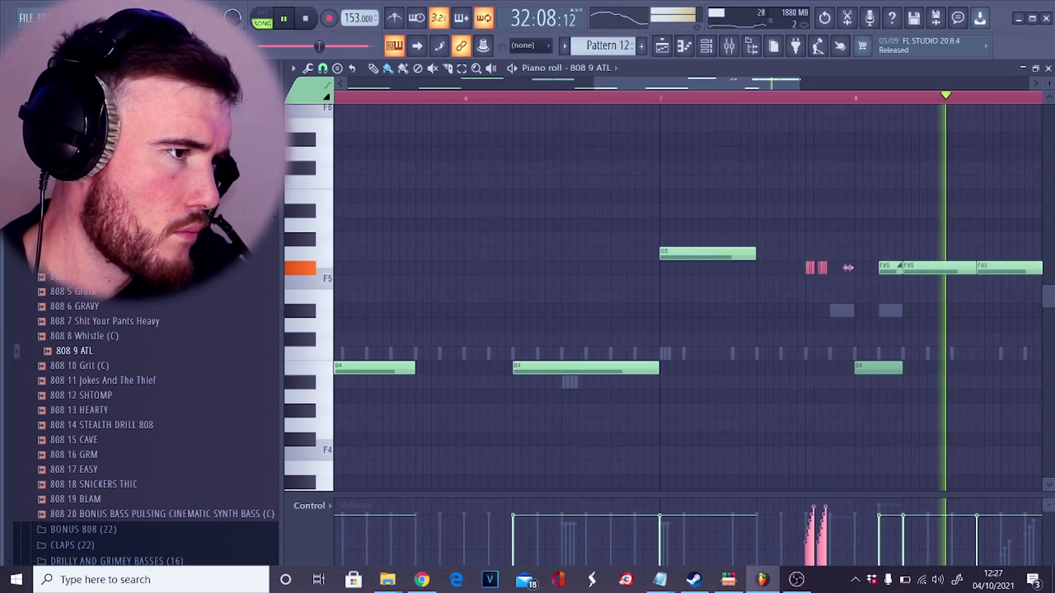
# Play back and examine the 808 pattern's F#5 rolls in bar 7 and the B4 note at bar 8.
pyautogui.scroll(3, 801, 287)
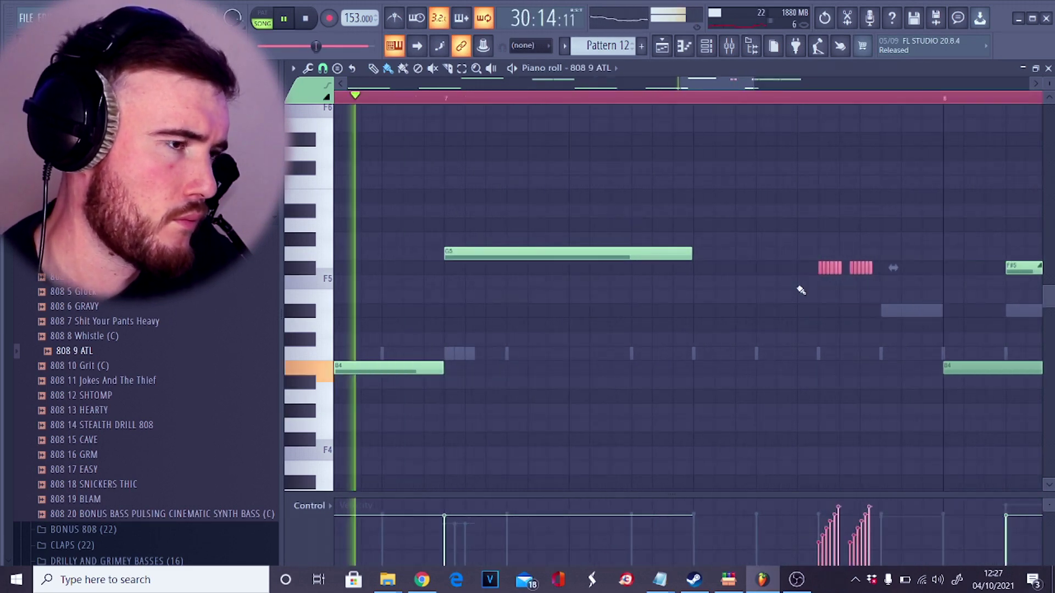
pyautogui.scroll(-4, 821, 307)
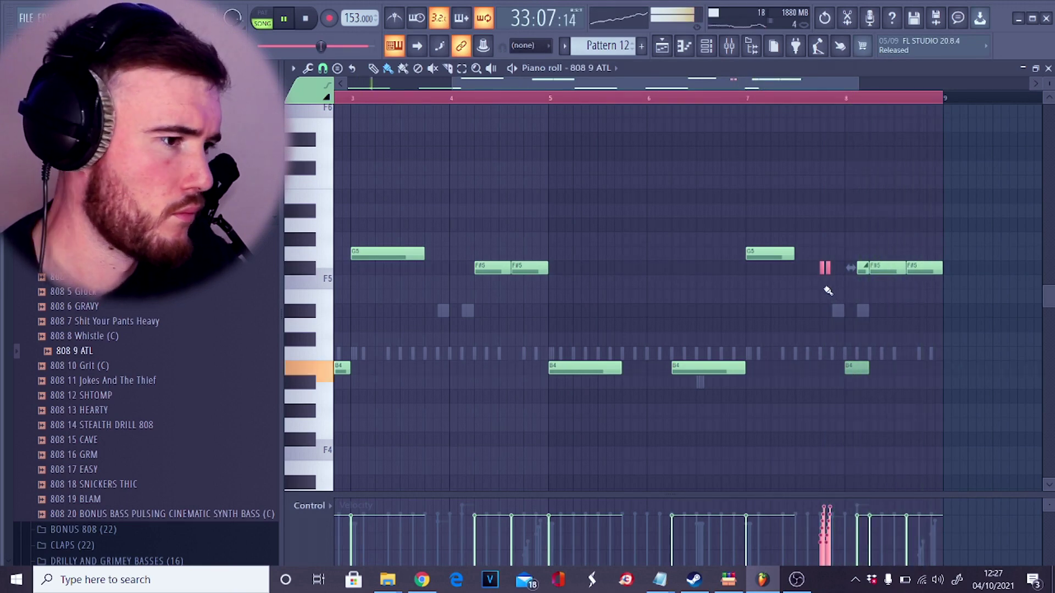
pyautogui.scroll(3, 828, 291)
pyautogui.scroll(-5, 829, 291)
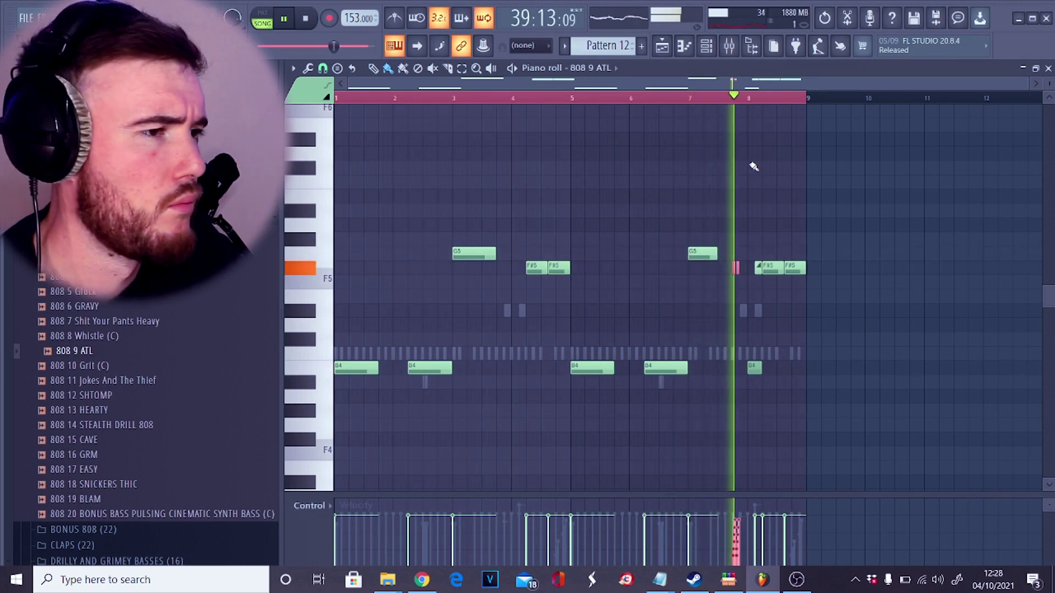
pyautogui.press('space')
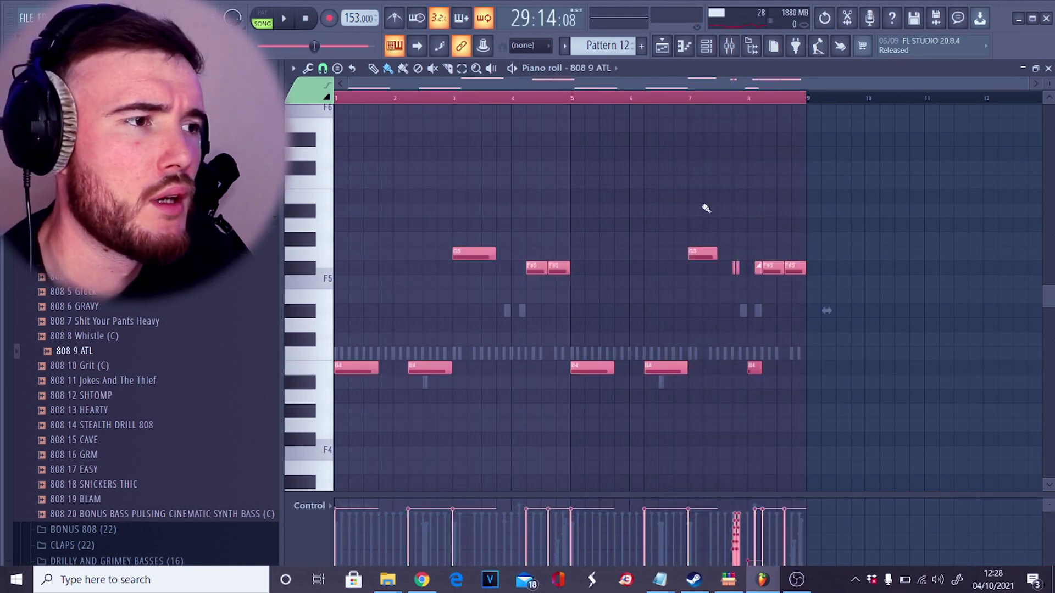
pyautogui.click(755, 369)
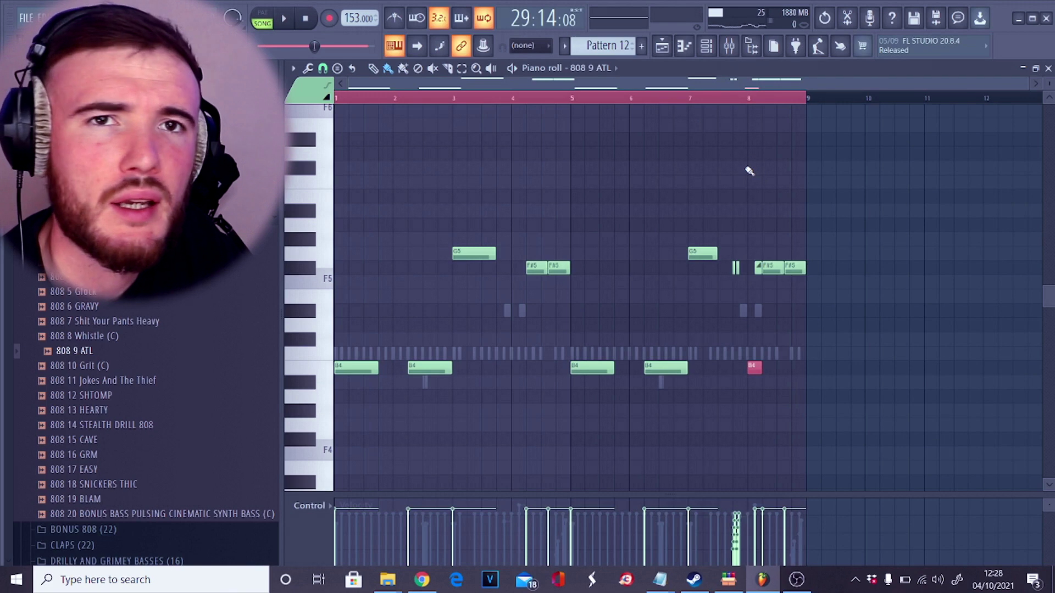
# Copy the 808 9 ATL channel's notes and paste them into the KICK 1 GO TO channel.
pyautogui.click(709, 47)
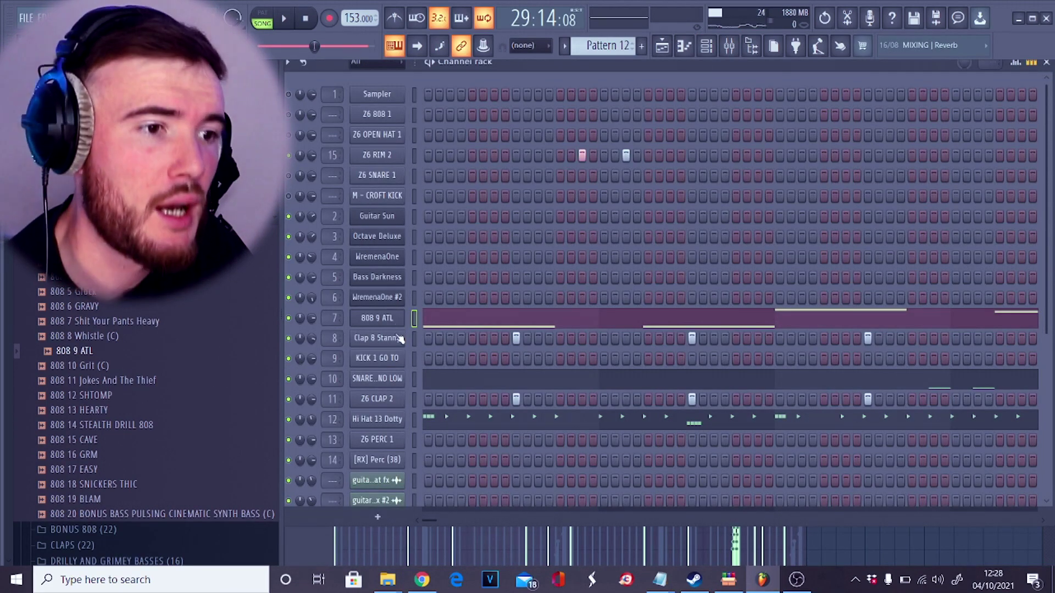
pyautogui.rightClick(387, 319)
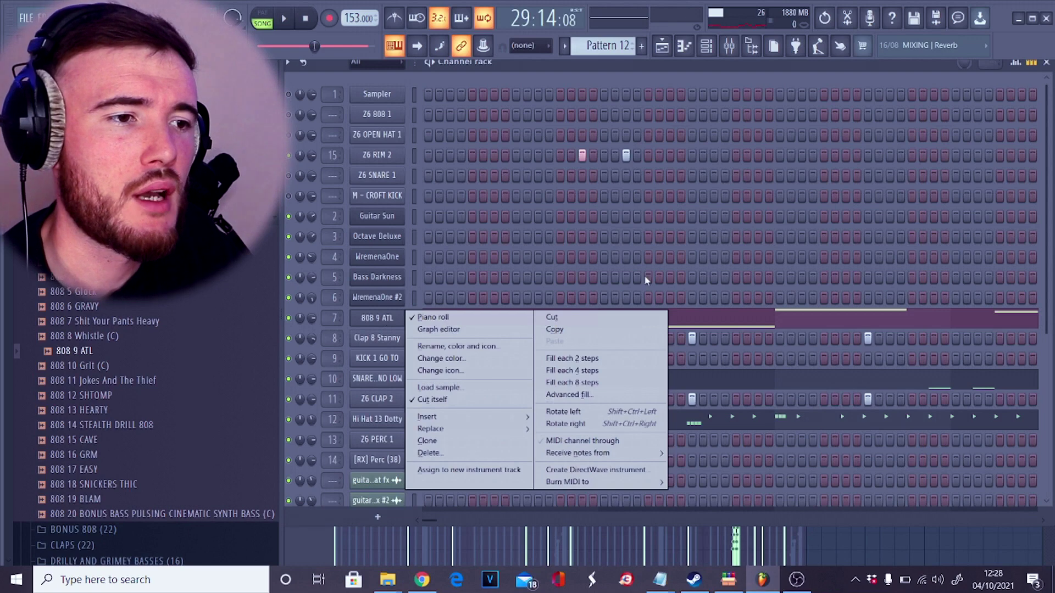
pyautogui.click(575, 330)
pyautogui.rightClick(391, 359)
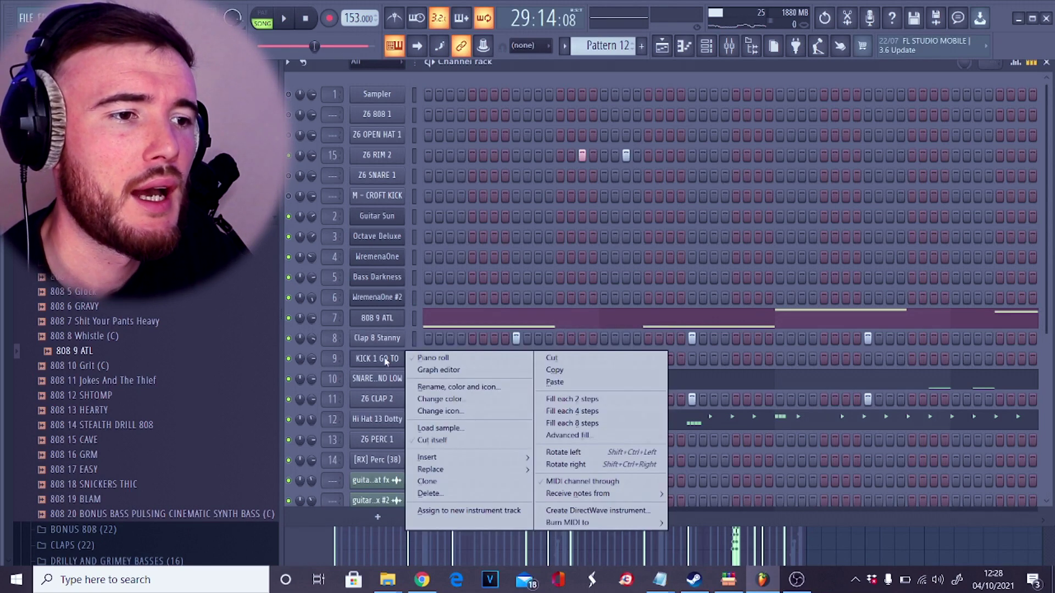
pyautogui.click(556, 380)
# Move all KICK 1 GO TO notes onto C5 and delete the two short rolls in bar 7.
pyautogui.click(547, 359)
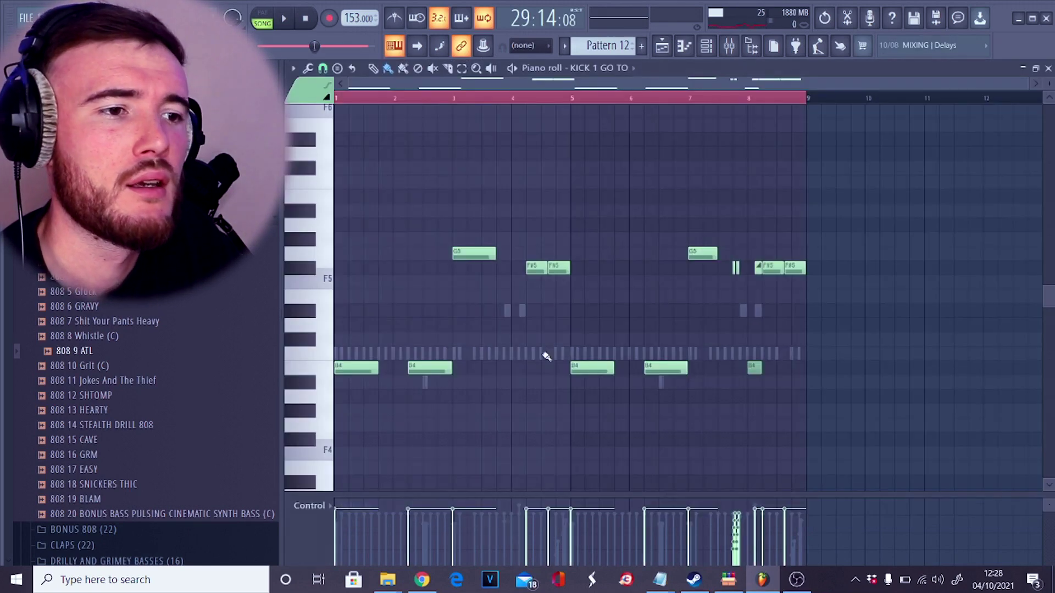
pyautogui.hotkey('ctrl', 'a')
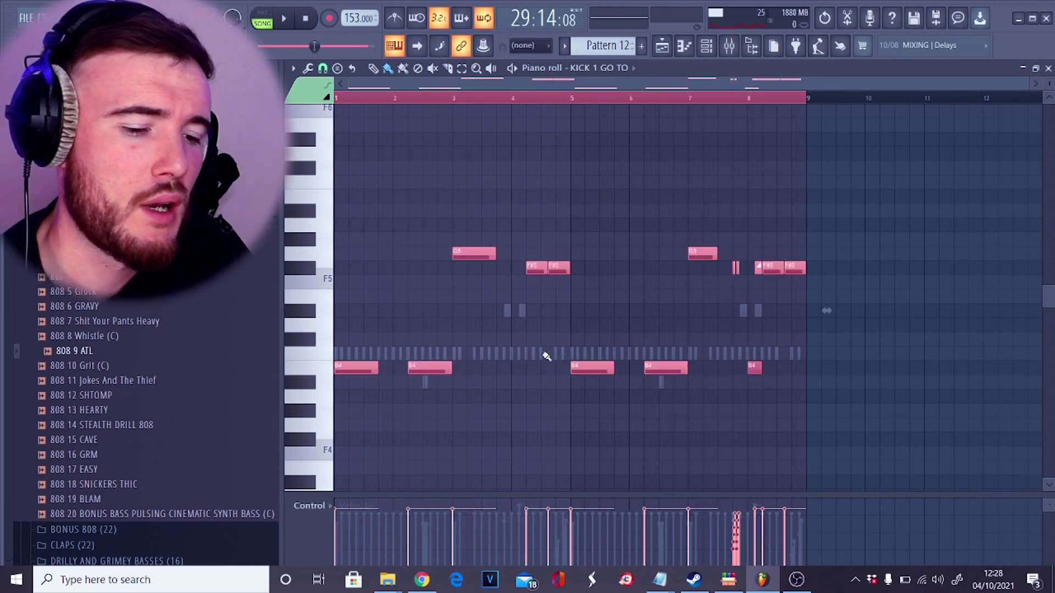
pyautogui.hotkey('alt', 'k')
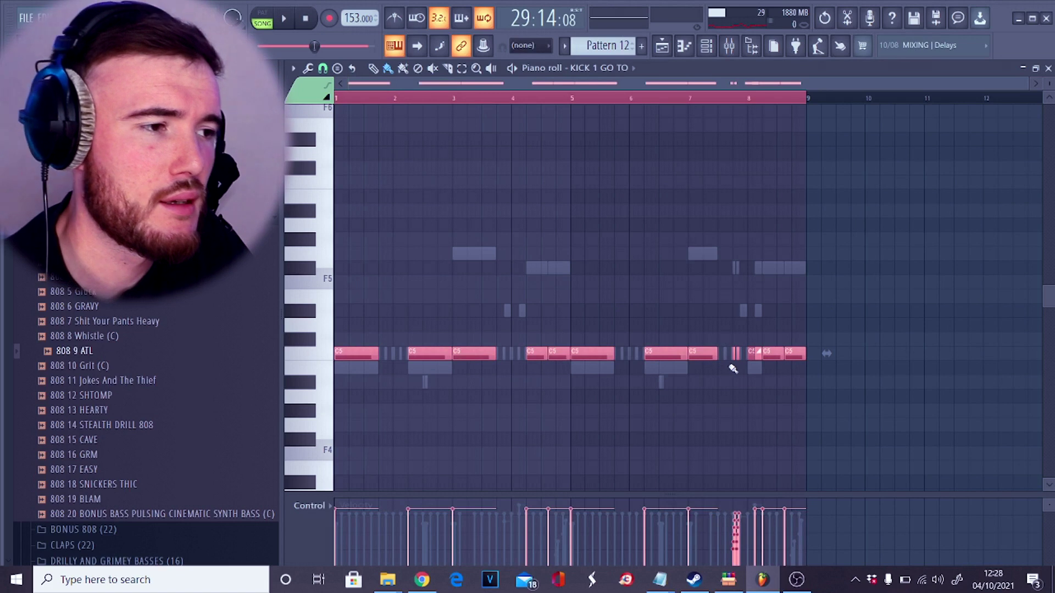
pyautogui.hotkey('ctrl', 'd')
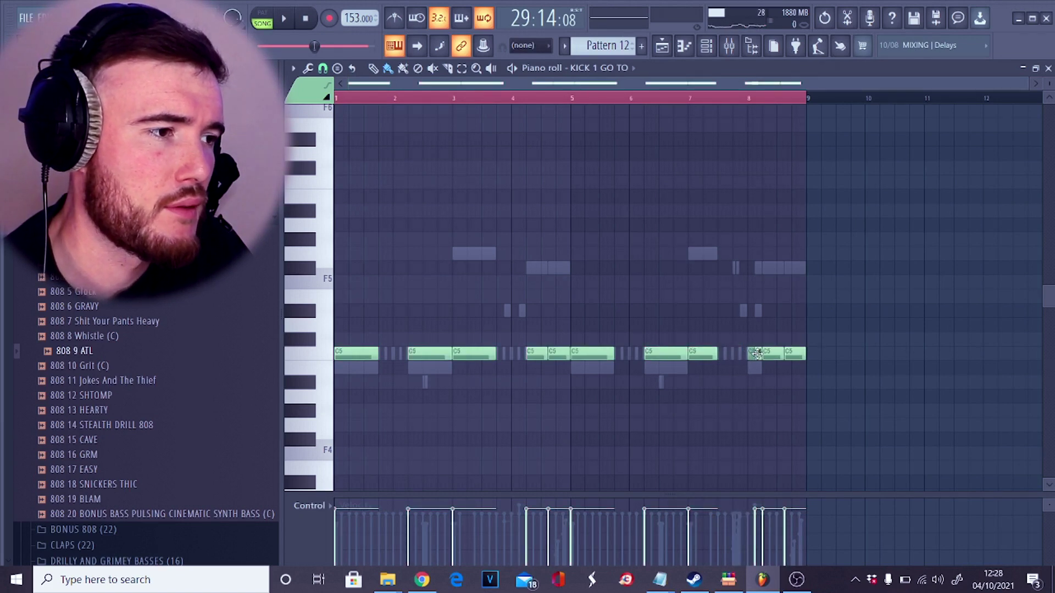
pyautogui.hotkey('ctrl', 'a')
# Play the beat and load Fruity soft clipper in slot 5 of the KICK 1 GO TO mixer track.
pyautogui.press('space')
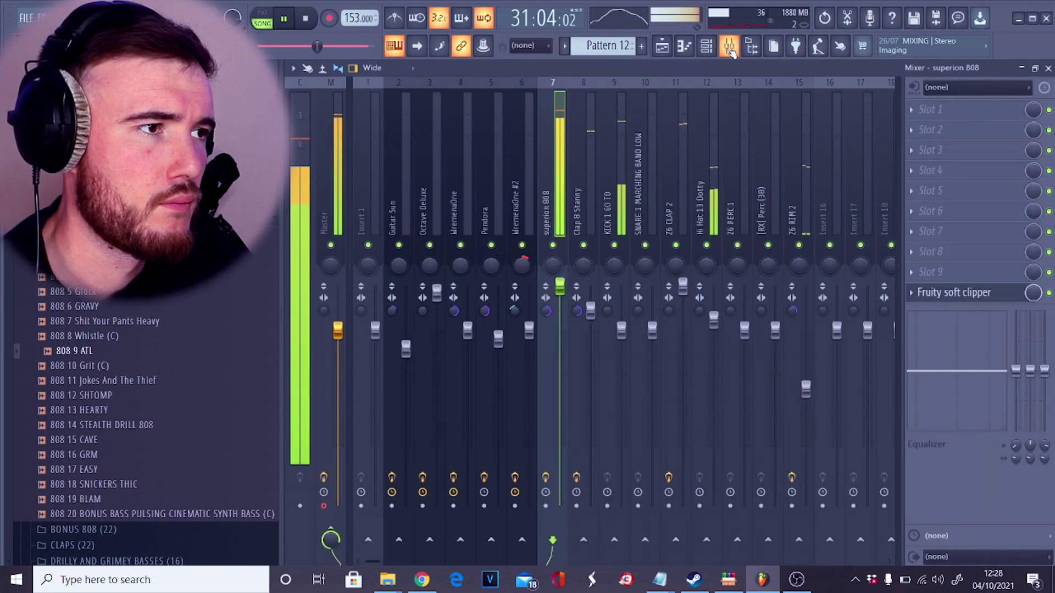
pyautogui.press('F9')
pyautogui.click(614, 209)
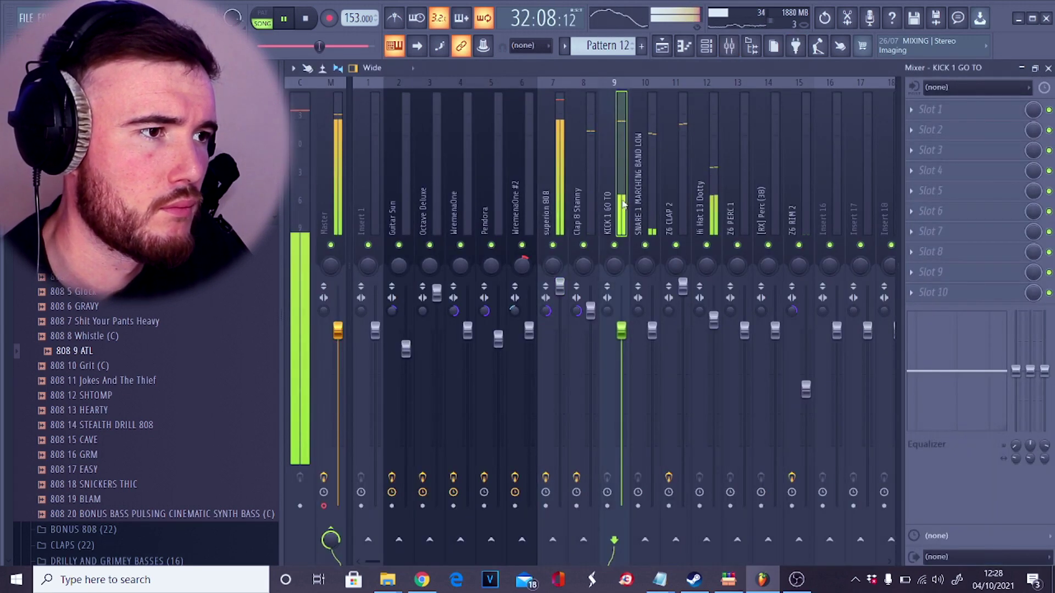
pyautogui.click(944, 189)
pyautogui.click(599, 249)
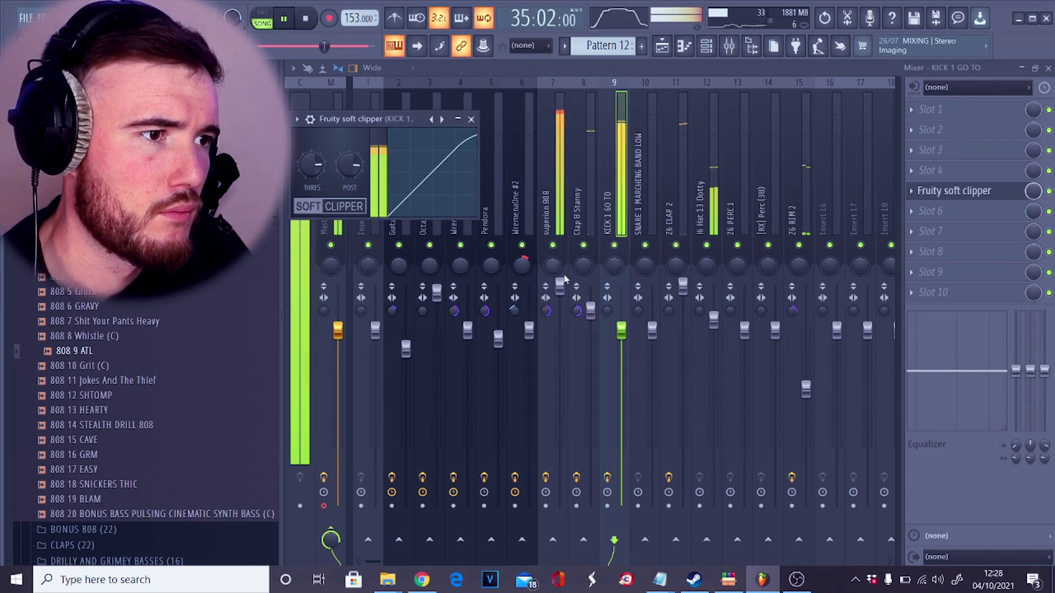
# Lower the superion 808 mixer track's volume slightly and raise the KICK 1 GO TO track's volume.
pyautogui.click(560, 287)
pyautogui.moveTo(560, 290); pyautogui.dragTo(560, 302)
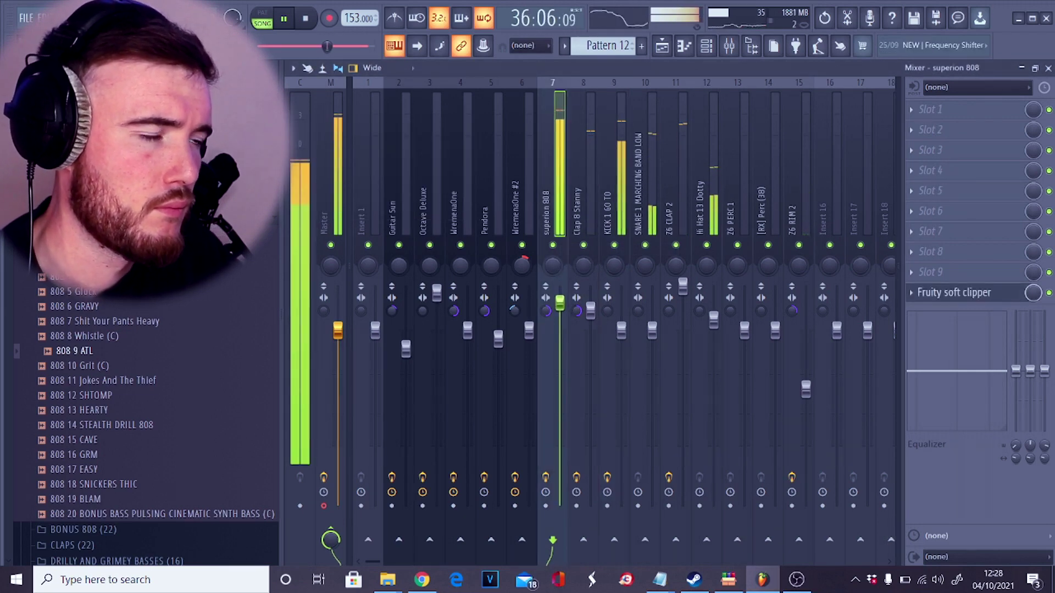
pyautogui.click(629, 332)
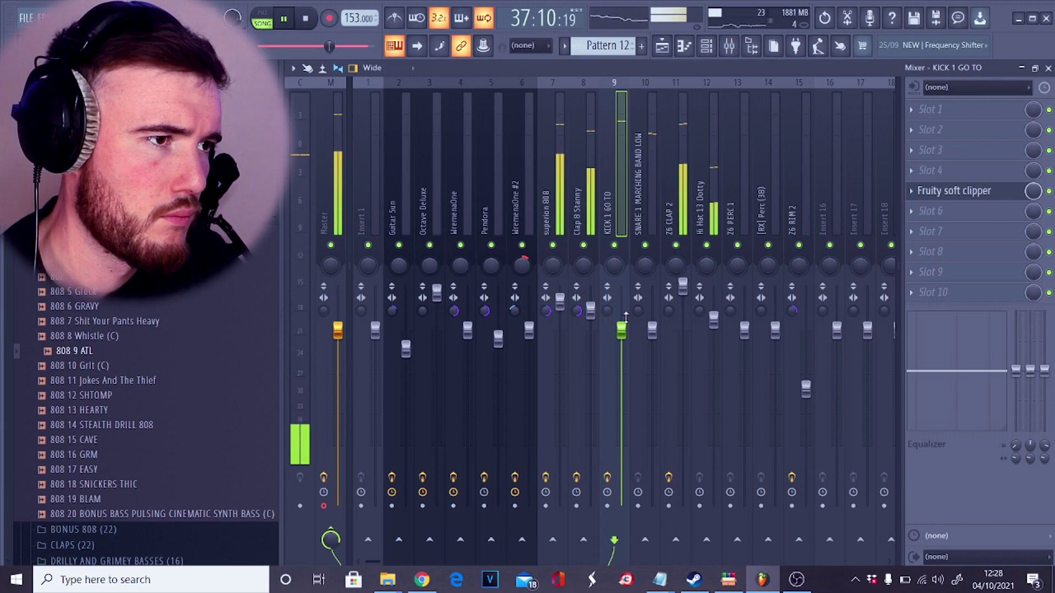
pyautogui.moveTo(629, 332); pyautogui.dragTo(629, 300)
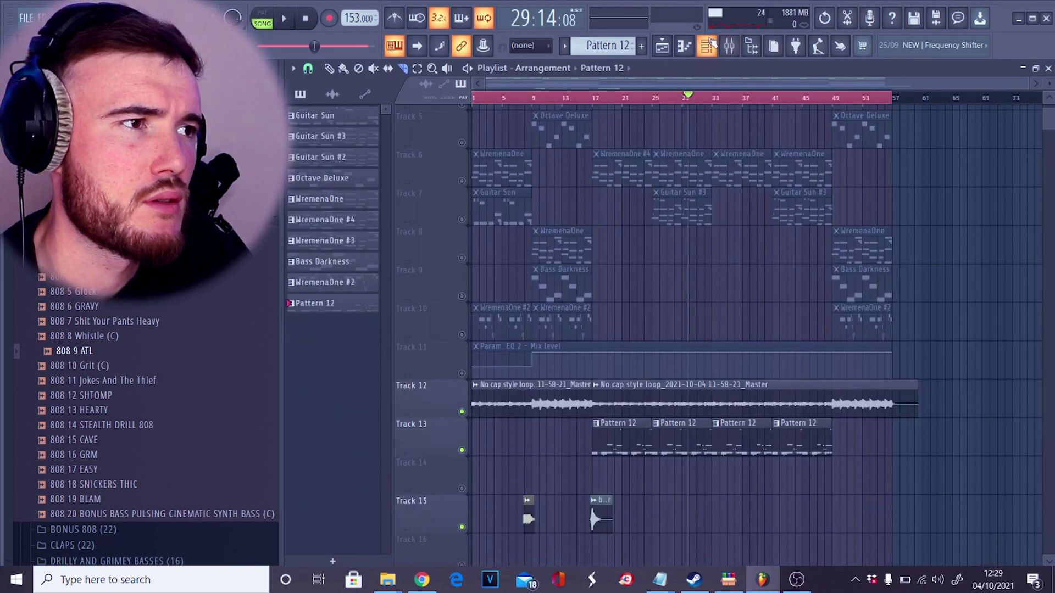
# Fill the Z6 OPEN HAT 1 channel with a hit every 8 steps and play back the result.
pyautogui.click(709, 45)
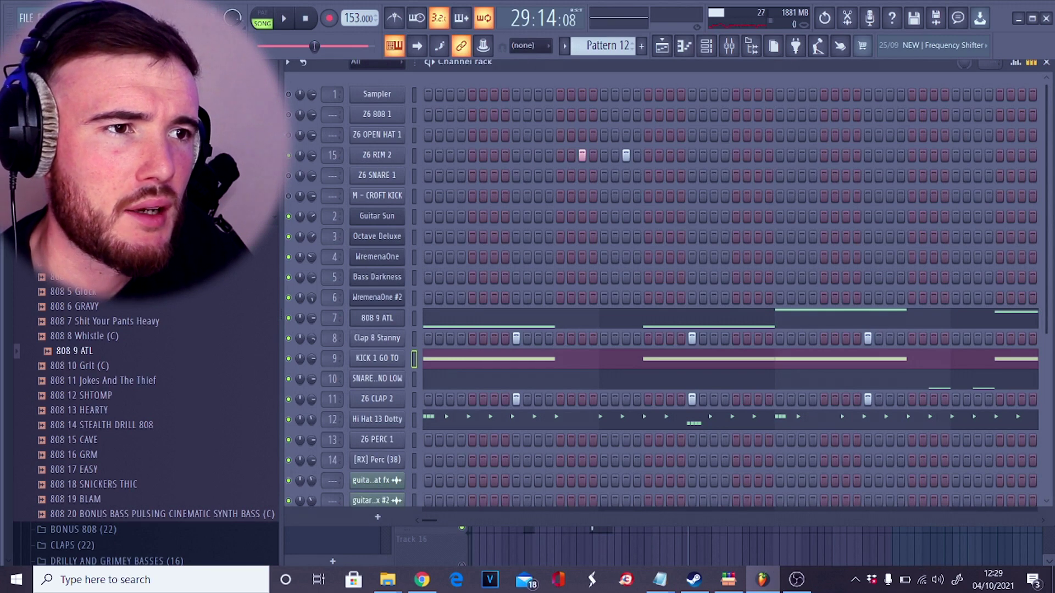
pyautogui.rightClick(391, 137)
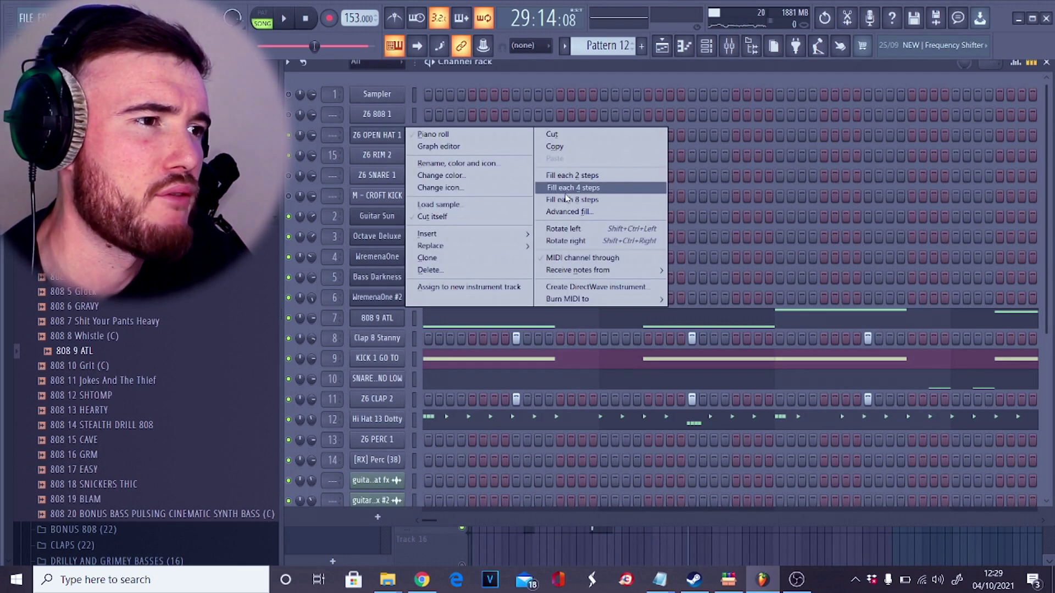
pyautogui.click(566, 199)
pyautogui.press('space')
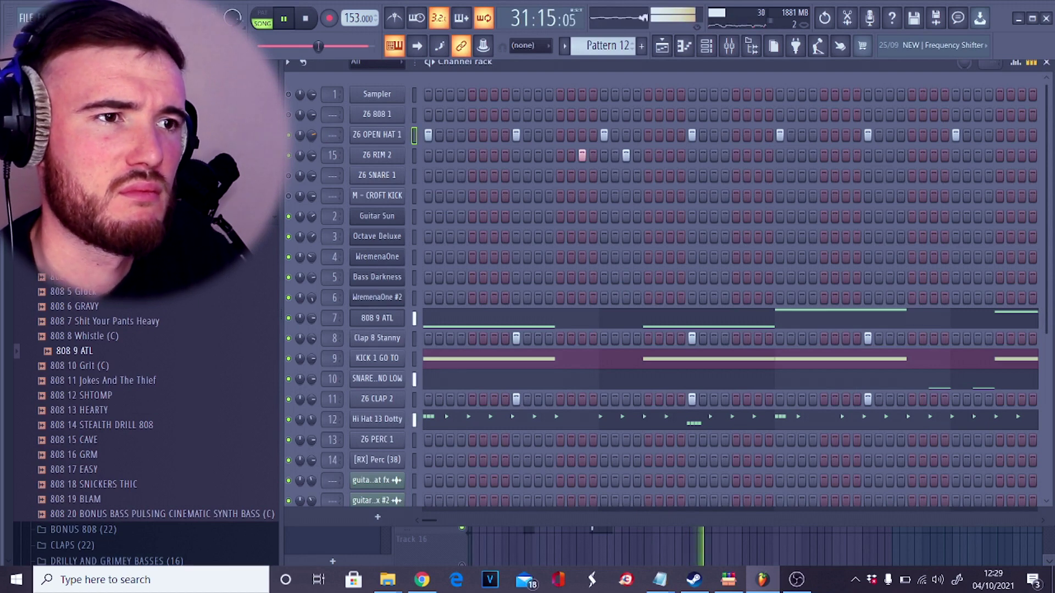
pyautogui.press('space')
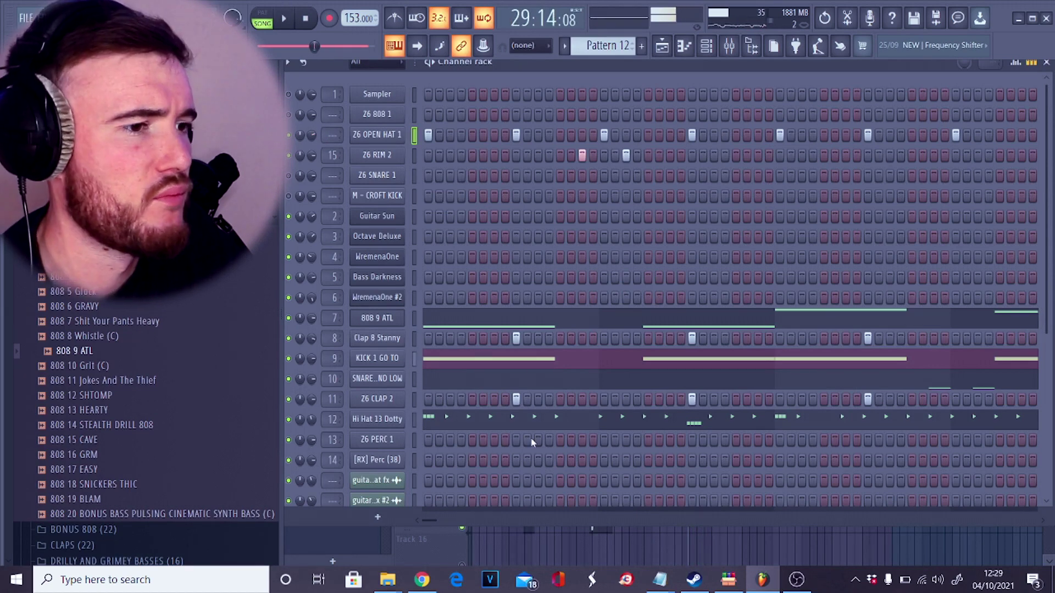
# In the [RX] Perc (38) piano roll, set the snap to 1/2 beat and place pairs of C5 hits around the starts of bars 4 and 7.
pyautogui.rightClick(405, 378)
pyautogui.click(440, 384)
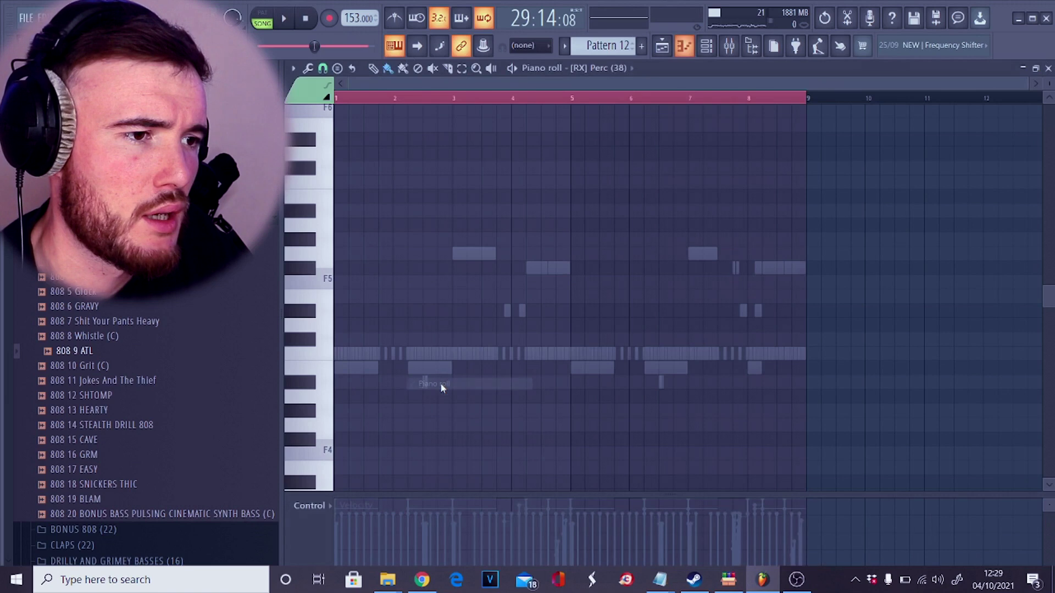
pyautogui.click(323, 68)
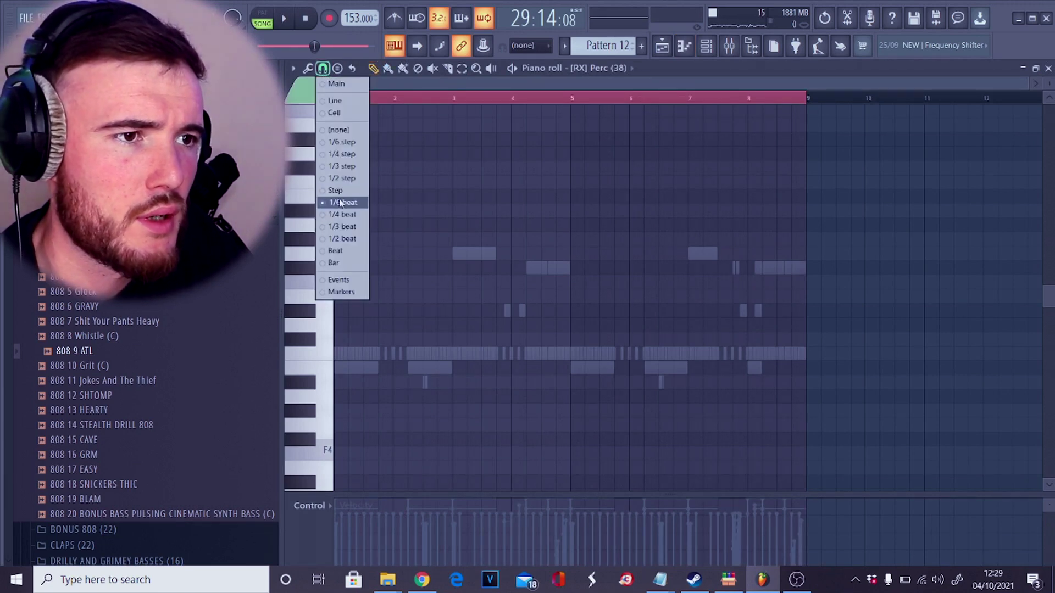
pyautogui.click(337, 236)
pyautogui.scroll(-3, 727, 301)
pyautogui.press('space')
pyautogui.moveTo(790, 330); pyautogui.dragTo(709, 265)
pyautogui.moveTo(757, 298); pyautogui.dragTo(698, 298)
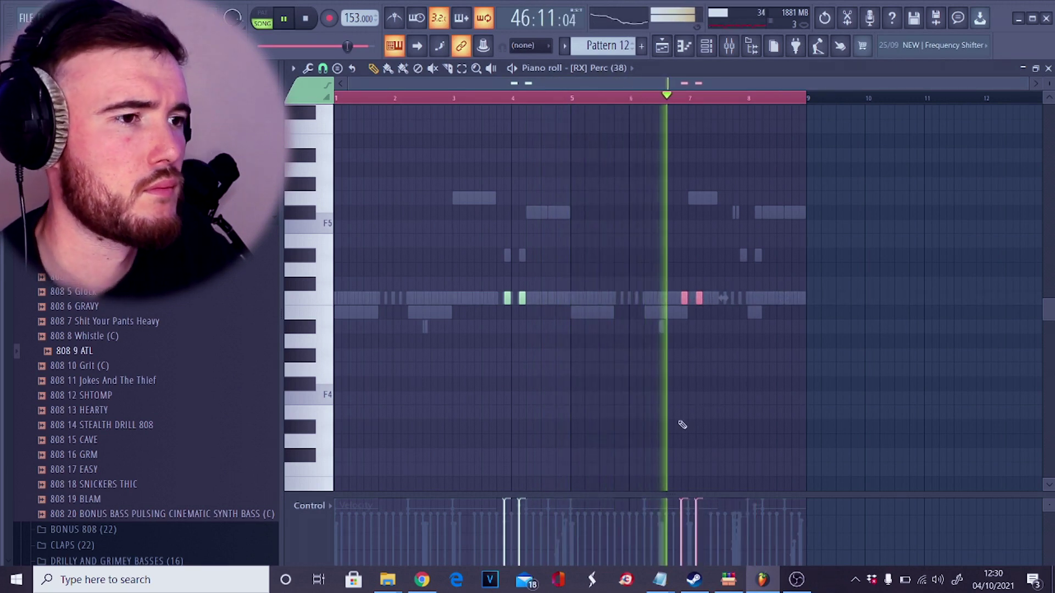
# Delete the pair of [RX] Perc (38) hits around the start of bar 4.
pyautogui.moveTo(580, 318); pyautogui.dragTo(497, 280)
pyautogui.press('Delete')
pyautogui.moveTo(697, 248); pyautogui.dragTo(713, 357)
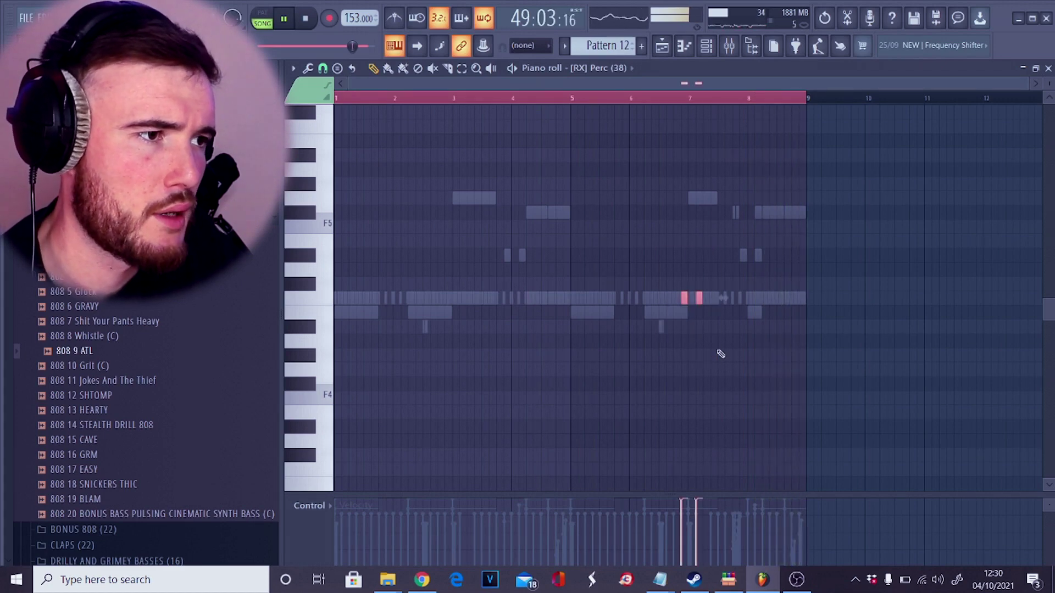
# Stop playback, go to the playlist and split Pattern 12 into a separate pattern for each channel.
pyautogui.press('space')
pyautogui.press('F5')
pyautogui.scroll(-3, 649, 227)
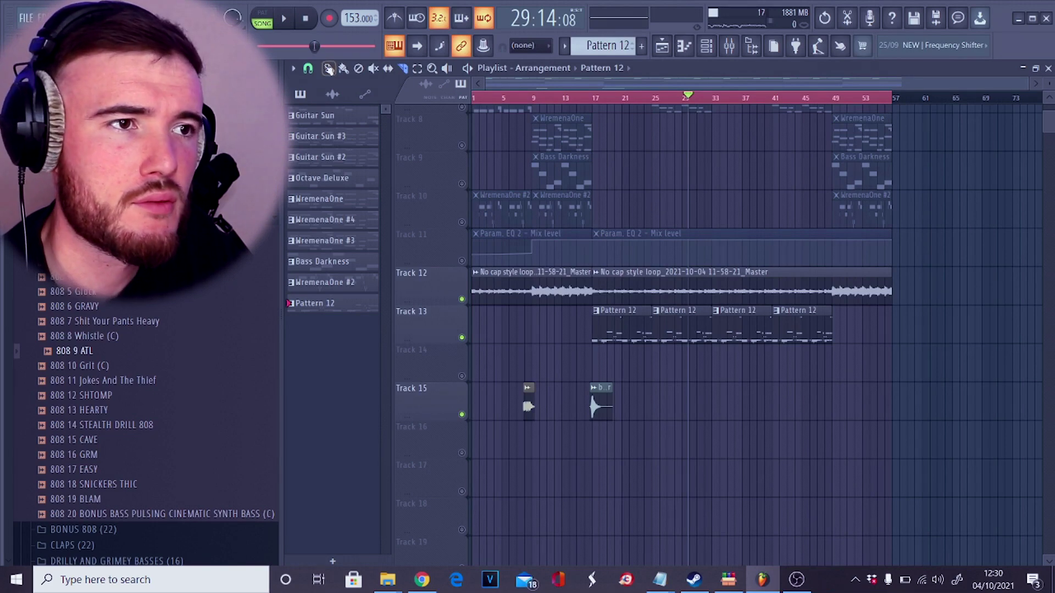
pyautogui.moveTo(943, 383); pyautogui.dragTo(626, 269)
pyautogui.click(901, 407)
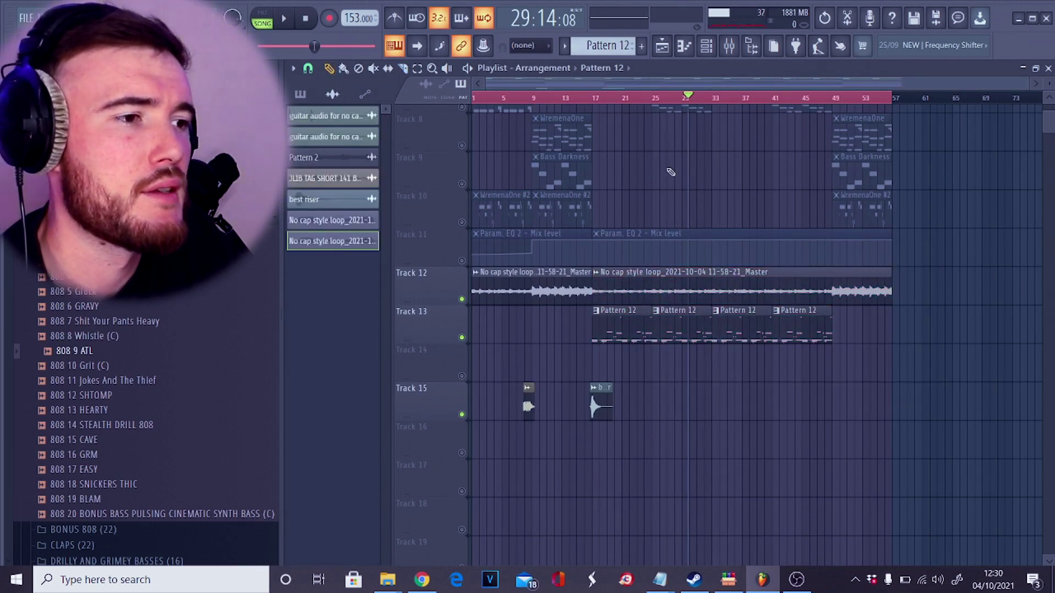
pyautogui.click(625, 52)
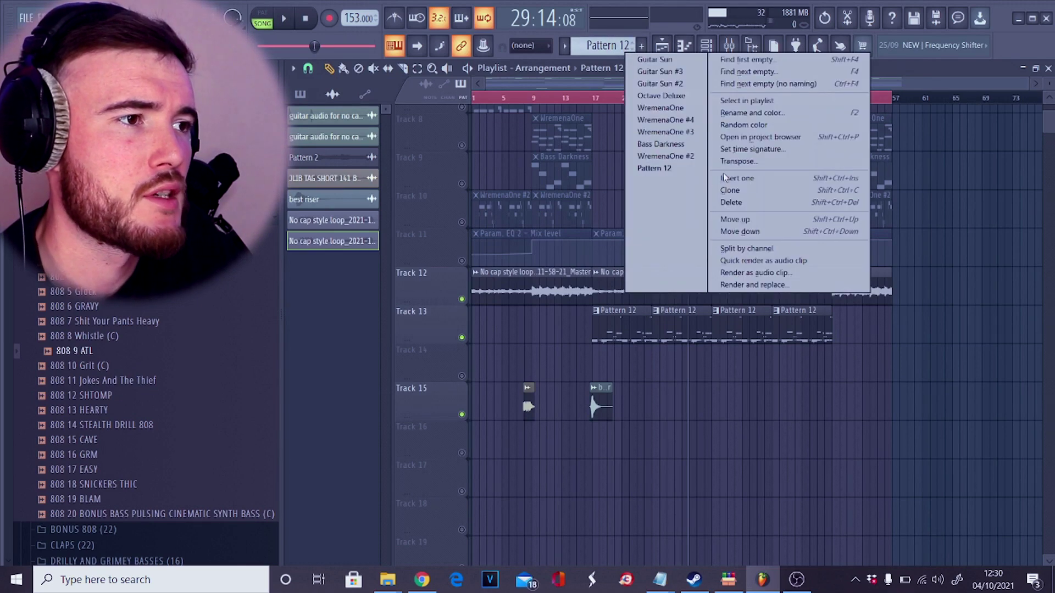
pyautogui.click(747, 248)
# Move the two audio clips on Track 15 up to Track 14 and enable Track 14.
pyautogui.moveTo(592, 408); pyautogui.dragTo(493, 399)
pyautogui.hotkey('shift', 'Up')
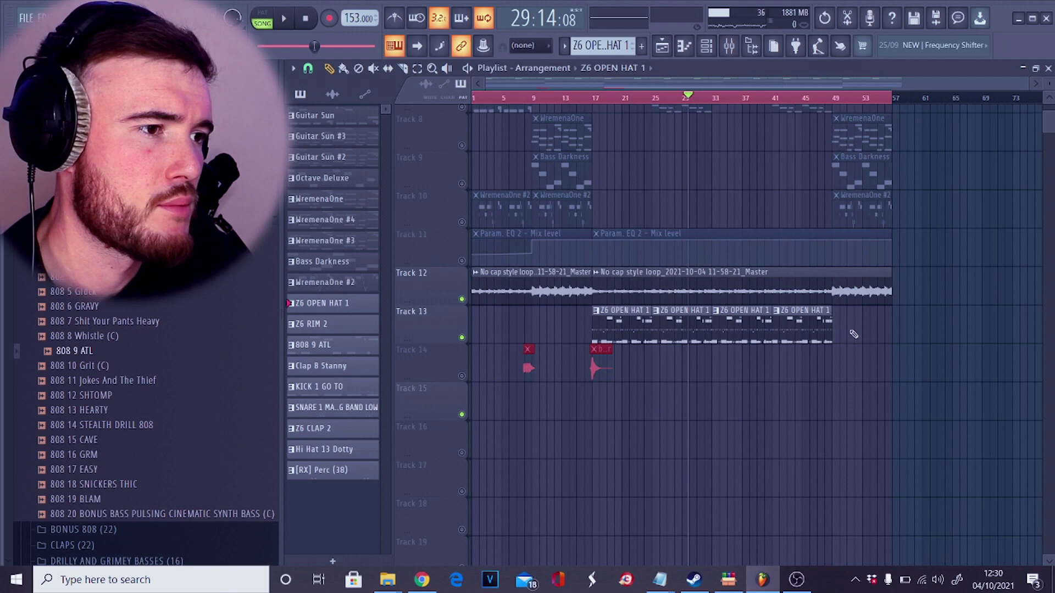
pyautogui.click(463, 376)
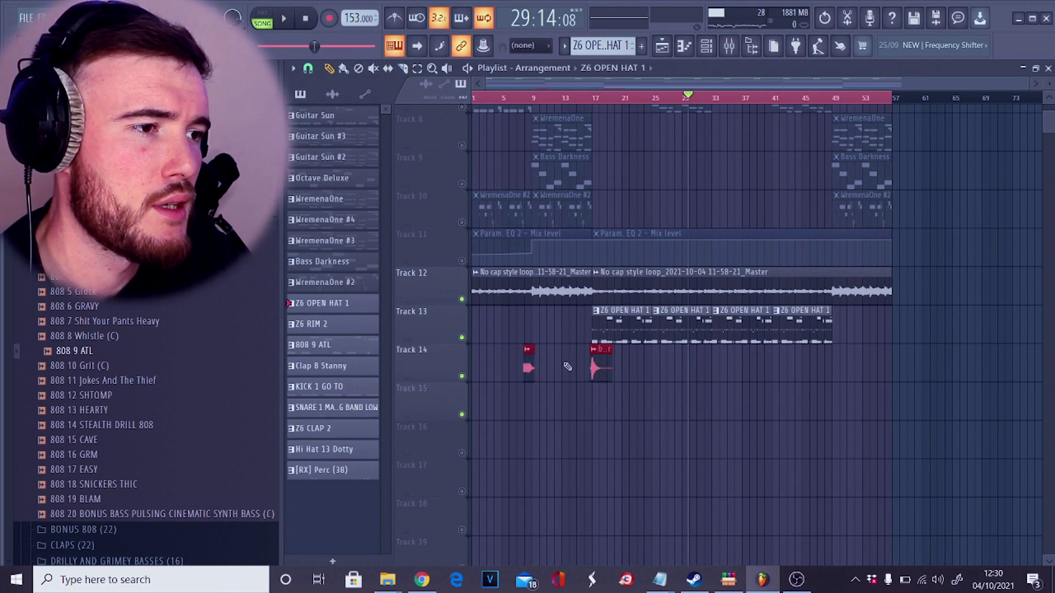
# Clear the split drum clips from the playlist and move the short audio clip near bar 8 to Track 13.
pyautogui.moveTo(592, 338); pyautogui.dragTo(865, 328)
pyautogui.hotkey('shift', 'Down')
pyautogui.hotkey('shift', 'Down')
pyautogui.hotkey('shift', 'Down')
pyautogui.moveTo(662, 431); pyautogui.dragTo(800, 502)
pyautogui.moveTo(633, 456); pyautogui.dragTo(629, 449)
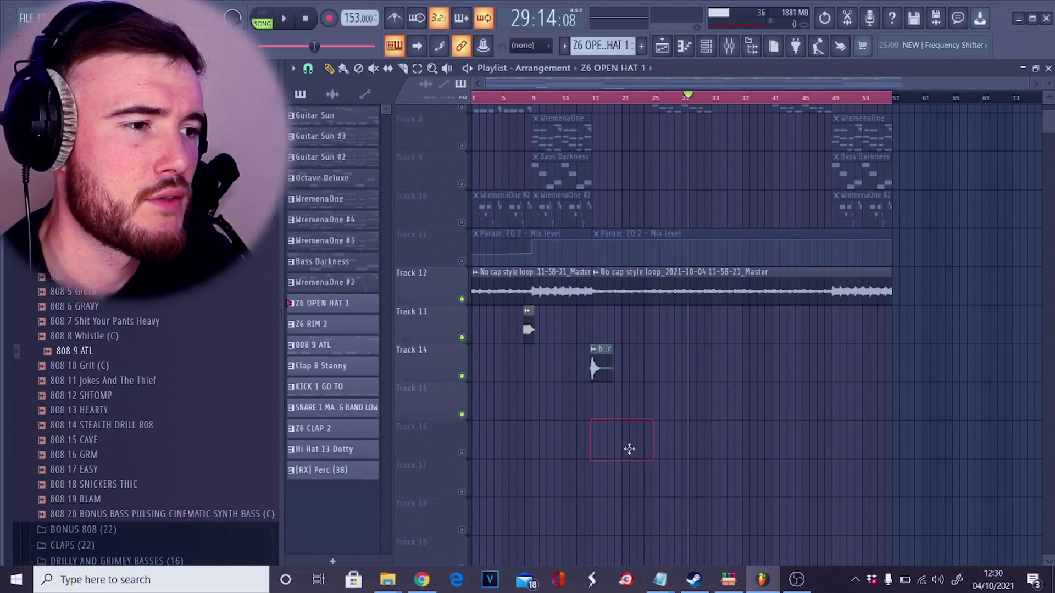
# Turn all the muted playlist tracks back on.
pyautogui.rightClick(461, 454)
pyautogui.click(443, 454)
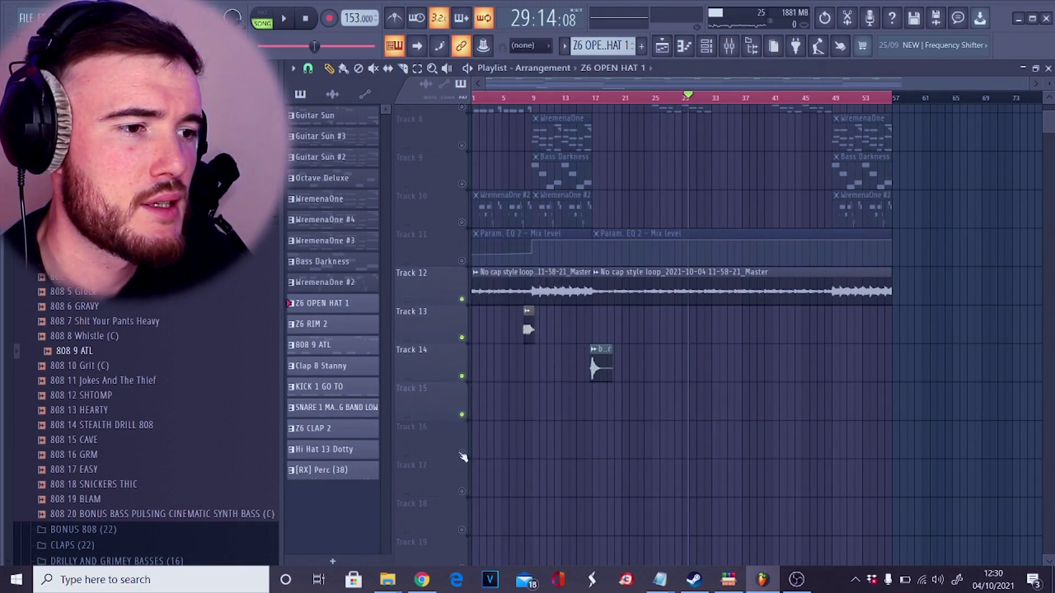
pyautogui.keyDown('ctrl'); pyautogui.click(461, 455); pyautogui.keyUp('ctrl')
pyautogui.scroll(-1, 642, 419)
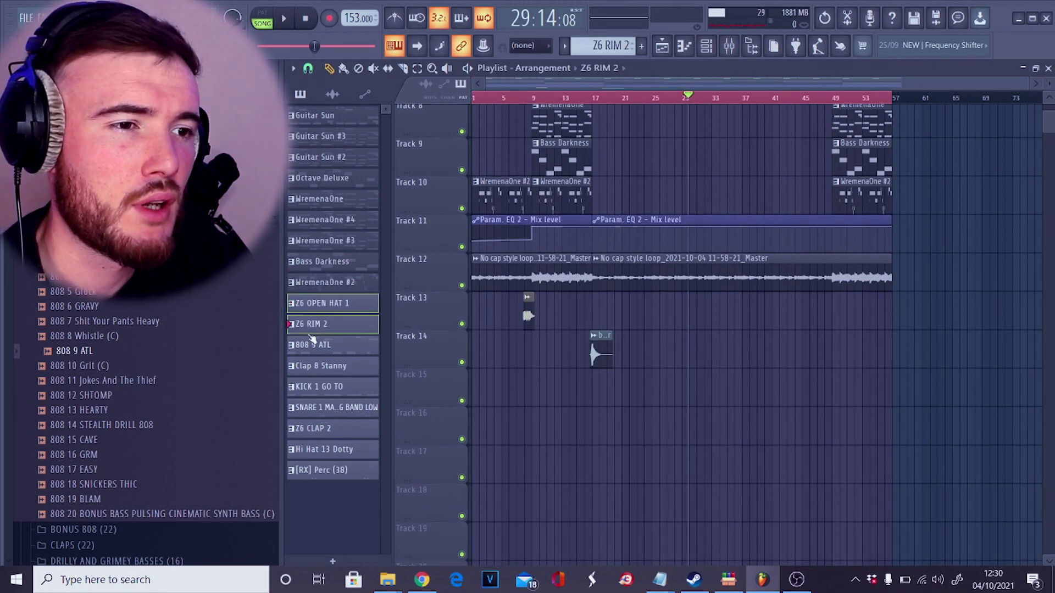
# Place all the split patterns from Z6 OPEN HAT 1 to [RX] Perc (38) on Tracks 15 to 23 at bars 17 and 25.
pyautogui.keyDown('ctrl'); pyautogui.click(310, 366); pyautogui.keyUp('ctrl')
pyautogui.keyDown('ctrl'); pyautogui.click(310, 387); pyautogui.keyUp('ctrl')
pyautogui.keyDown('ctrl'); pyautogui.click(308, 408); pyautogui.keyUp('ctrl')
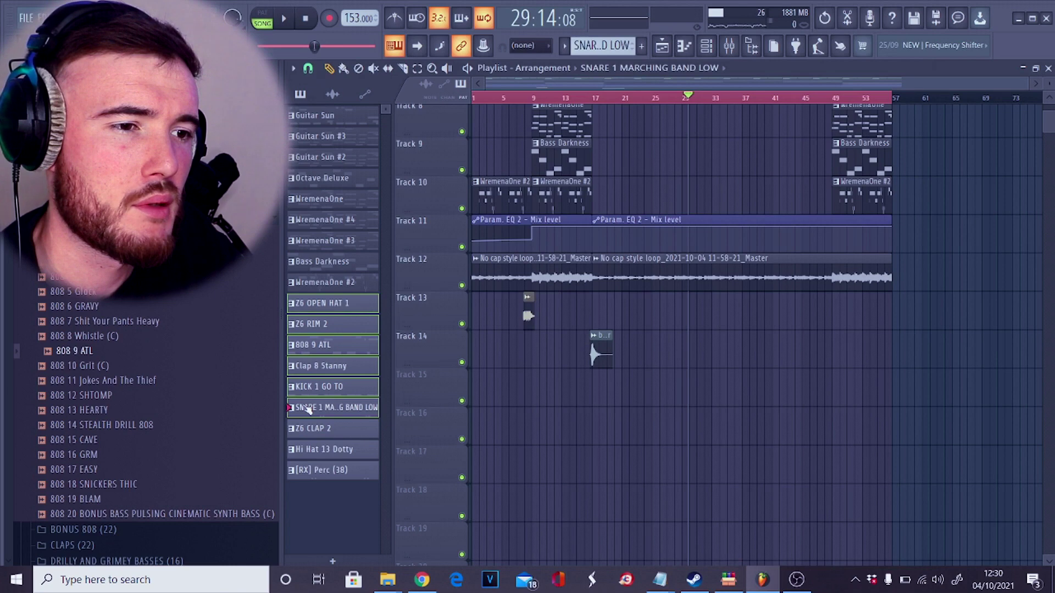
pyautogui.keyDown('ctrl'); pyautogui.click(309, 429); pyautogui.keyUp('ctrl')
pyautogui.keyDown('ctrl'); pyautogui.click(309, 449); pyautogui.keyUp('ctrl')
pyautogui.keyDown('ctrl'); pyautogui.click(309, 470); pyautogui.keyUp('ctrl')
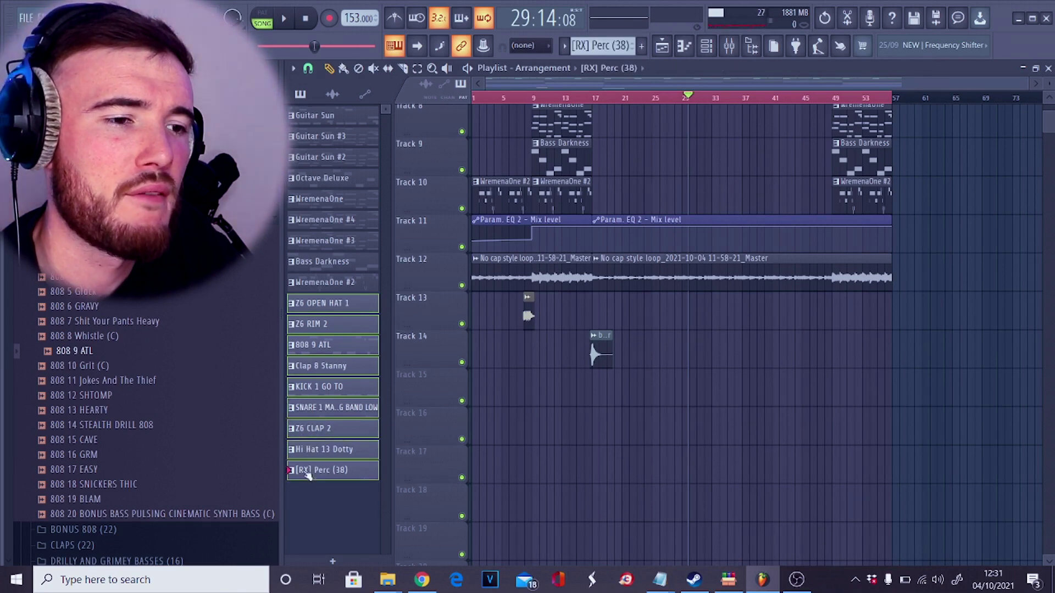
pyautogui.moveTo(308, 475); pyautogui.dragTo(661, 392)
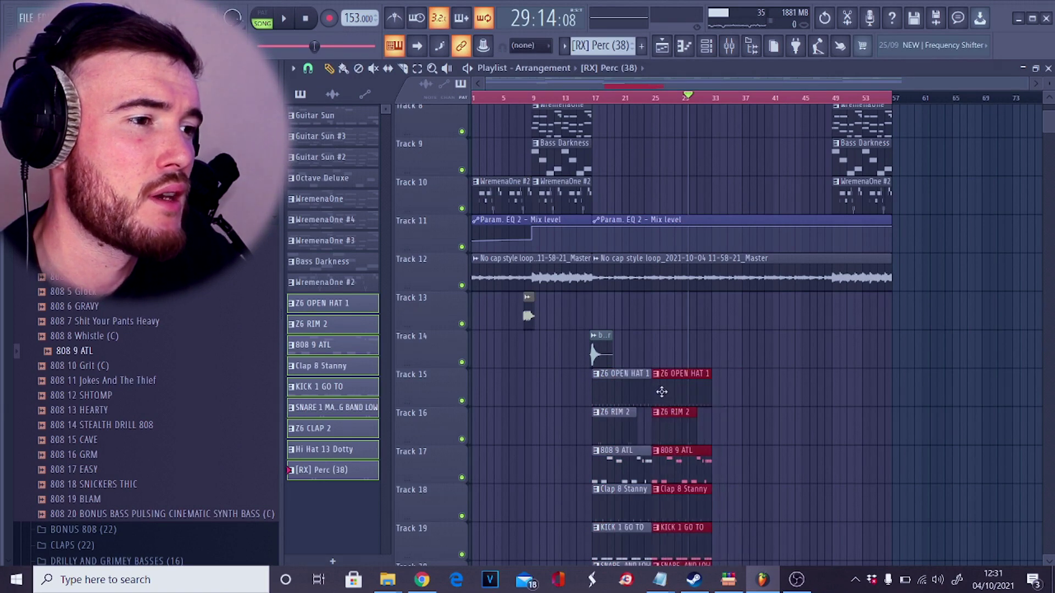
# Arrange the Z6 OPEN HAT 1 clips at bars 25 and 41 only and the Z6 RIM 2 clips at about bars 35 and 43.
pyautogui.scroll(-2, 659, 393)
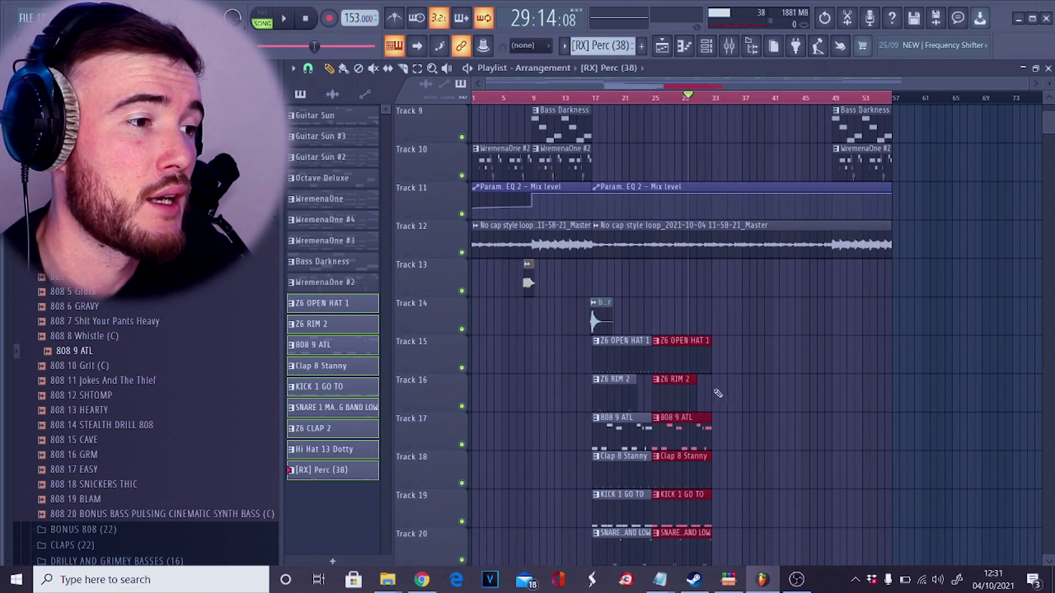
pyautogui.scroll(-5, 770, 394)
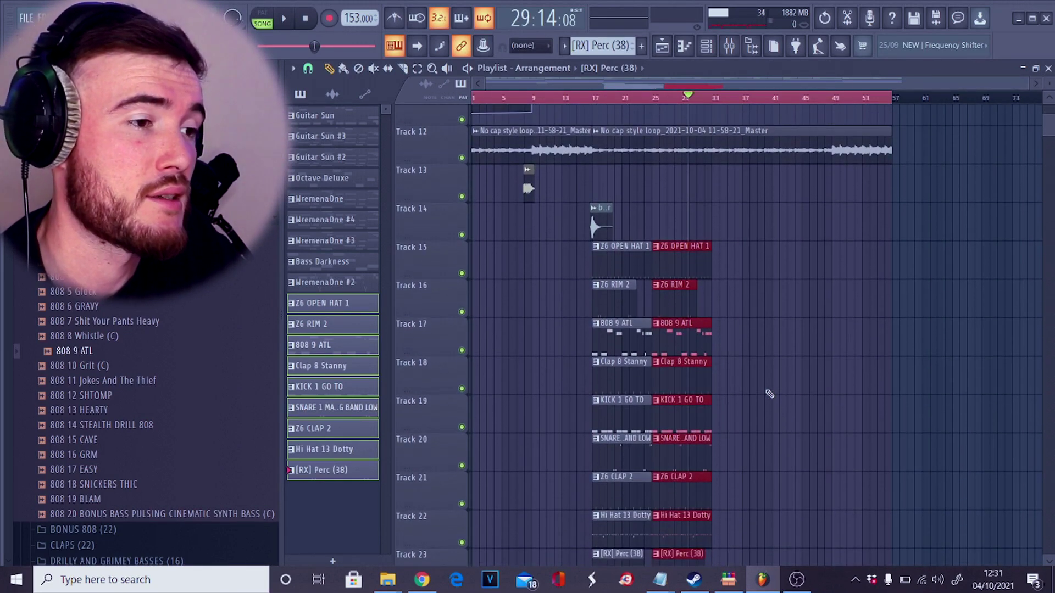
pyautogui.scroll(9, 784, 356)
pyautogui.scroll(-9, 782, 353)
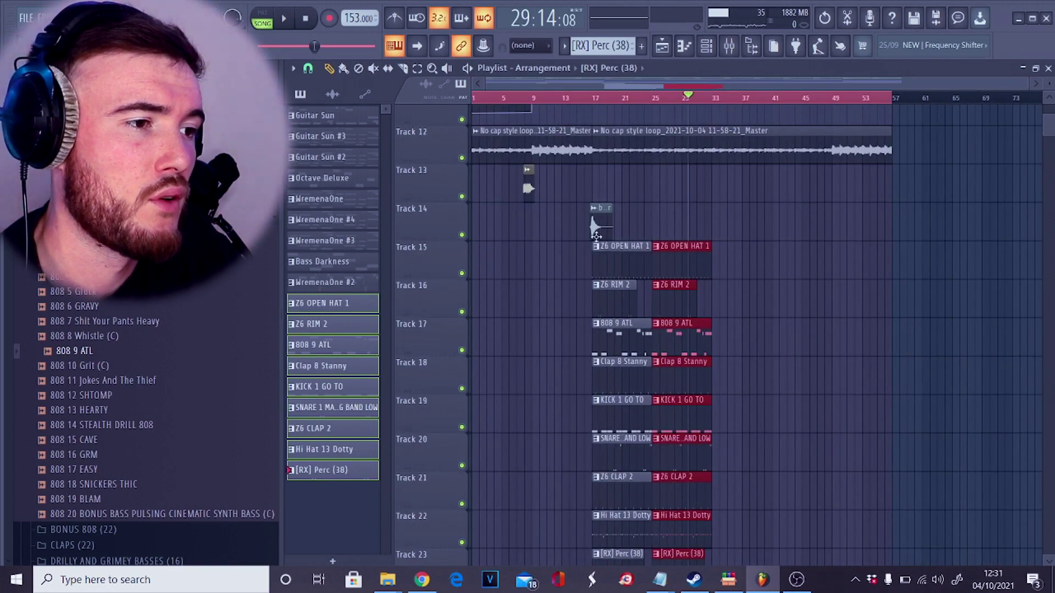
pyautogui.click(606, 268)
pyautogui.rightClick(606, 266)
pyautogui.moveTo(679, 273); pyautogui.dragTo(799, 298)
pyautogui.scroll(-2, 802, 302)
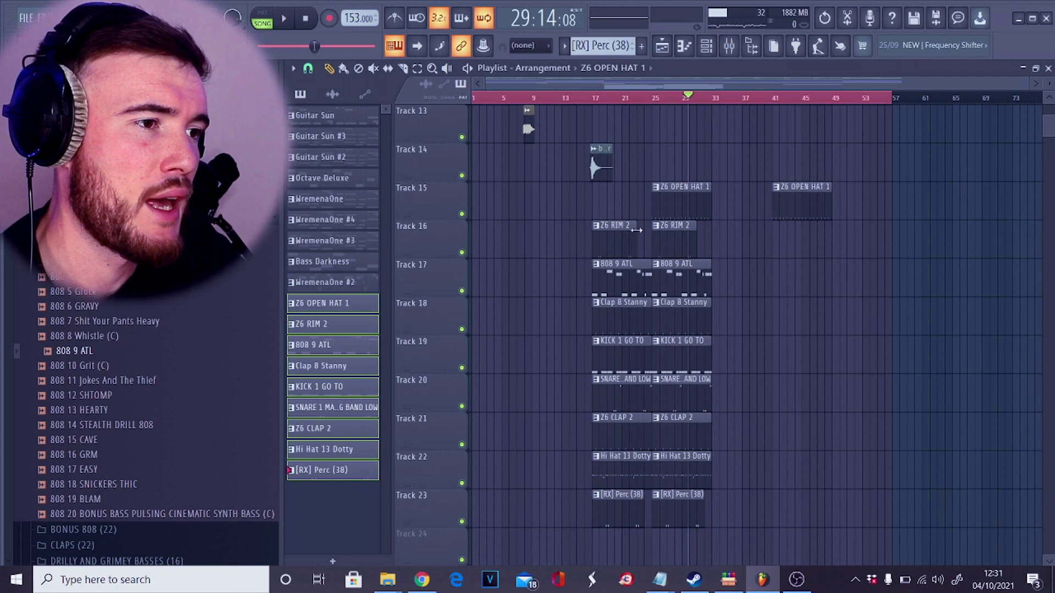
pyautogui.moveTo(598, 235); pyautogui.dragTo(799, 242)
# Copy the 808 9 ATL, Clap 8 Stanny and Z6 CLAP 2 clips to bars 33 and 41.
pyautogui.moveTo(719, 234); pyautogui.dragTo(793, 281)
pyautogui.press('Delete')
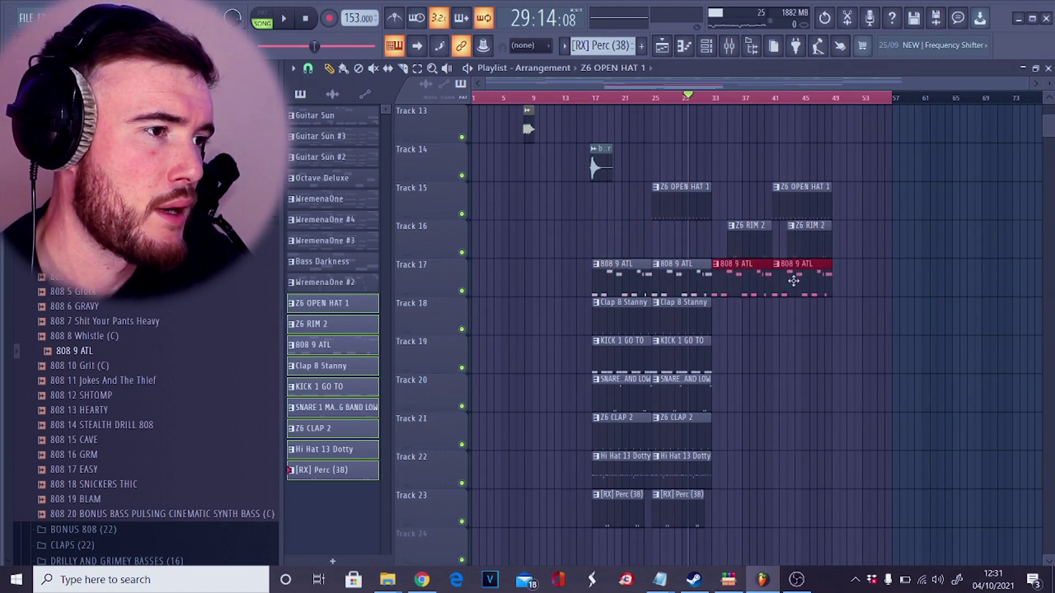
pyautogui.moveTo(619, 317); pyautogui.dragTo(810, 335)
pyautogui.moveTo(676, 448); pyautogui.dragTo(754, 423)
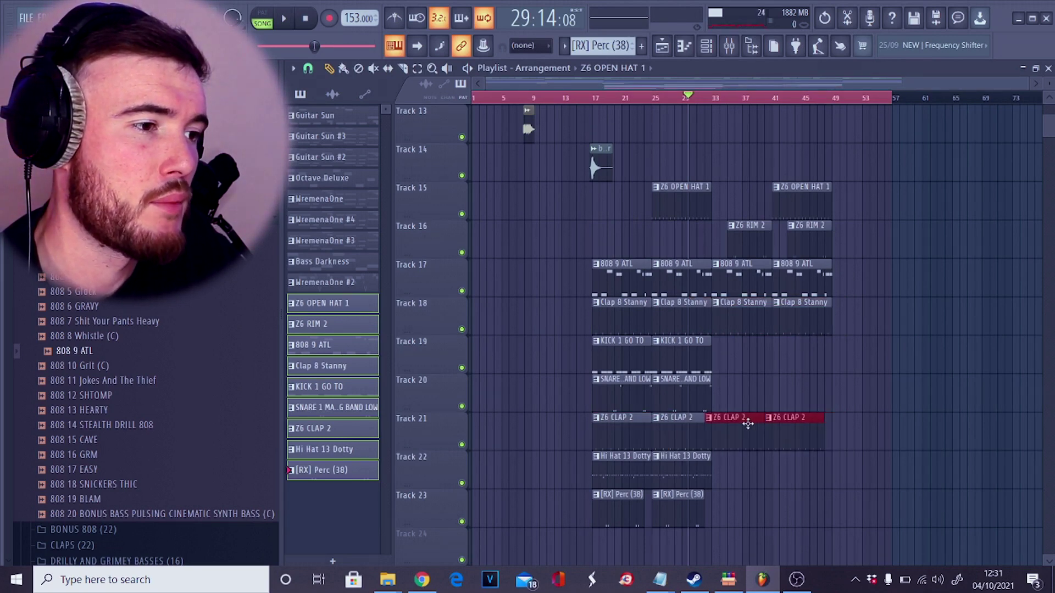
# Shift the SNARE 1 MARCHING BAND LOW and [RX] Perc (38) clips so they sit only at bars 33 and 41.
pyautogui.moveTo(694, 400); pyautogui.dragTo(764, 391)
pyautogui.moveTo(673, 391); pyautogui.dragTo(601, 392)
pyautogui.press('Delete')
pyautogui.scroll(-1, 627, 421)
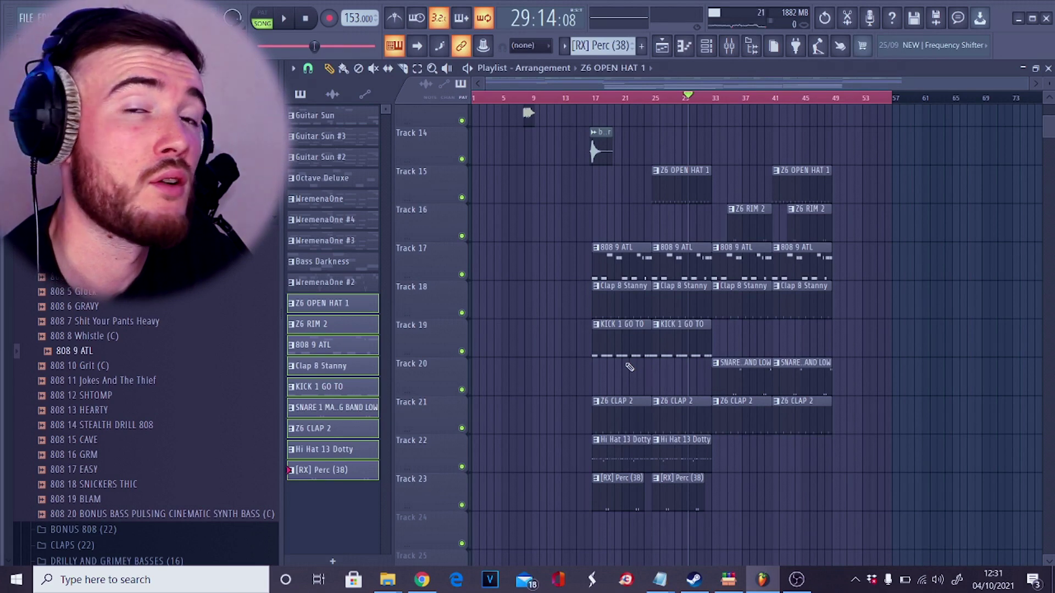
pyautogui.moveTo(634, 501); pyautogui.dragTo(810, 501)
# Copy the two Hi Hat 13 Dotty clips on Track 22 to bars 33 and 41.
pyautogui.hotkey('ctrl', 'a')
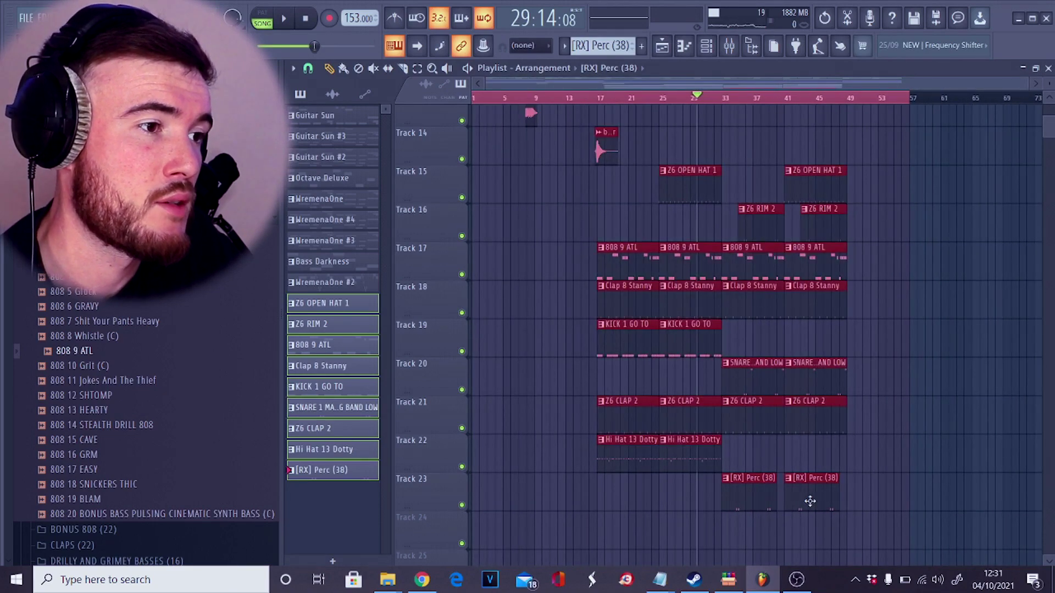
pyautogui.scroll(-3, 802, 479)
pyautogui.scroll(1, 802, 480)
pyautogui.scroll(-1, 803, 480)
pyautogui.scroll(1, 803, 480)
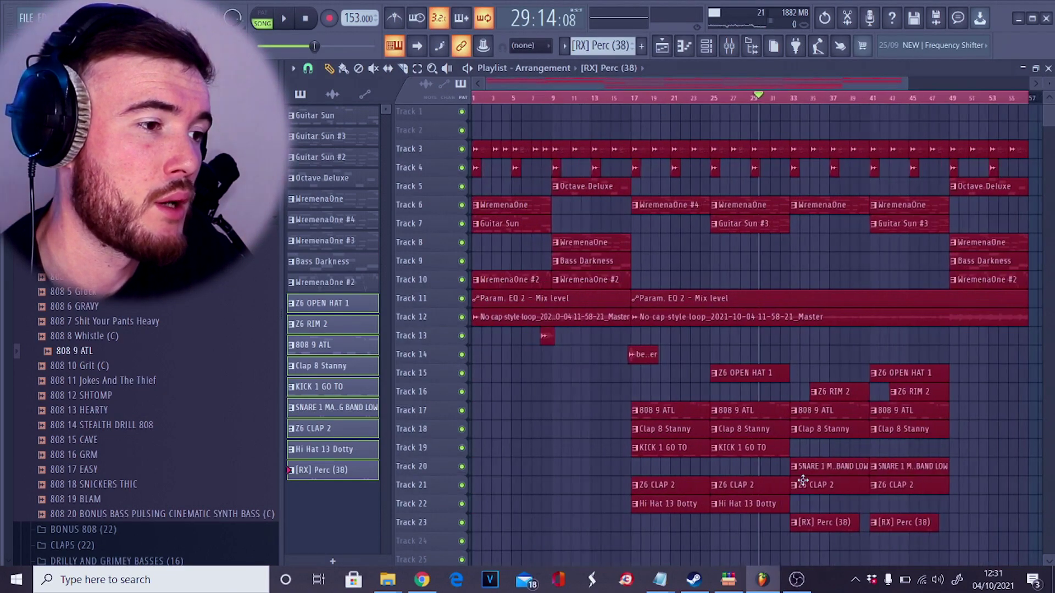
pyautogui.moveTo(759, 503); pyautogui.dragTo(909, 504)
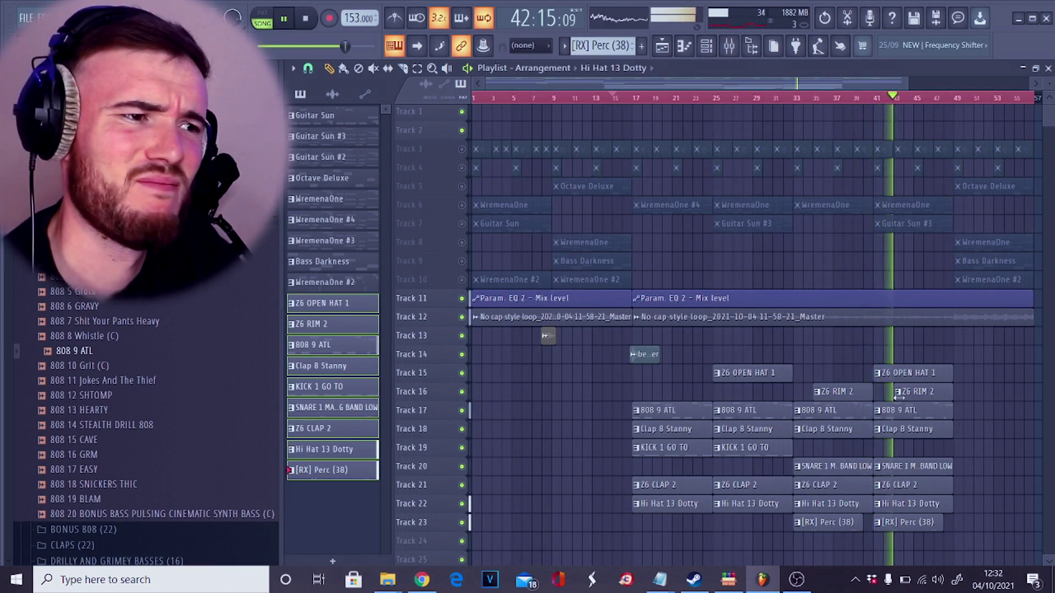
# Check the drum arrangement during playback and select the clips from bar 17 onward on Tracks 11 to 23.
pyautogui.scroll(4, 599, 433)
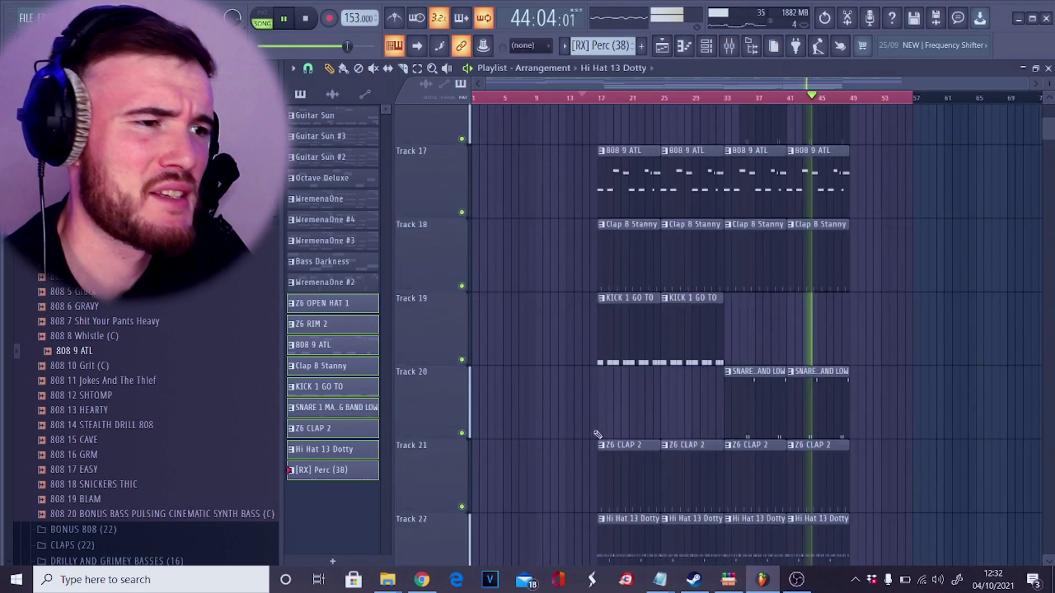
pyautogui.scroll(3, 597, 434)
pyautogui.scroll(-7, 598, 435)
pyautogui.scroll(-4, 598, 434)
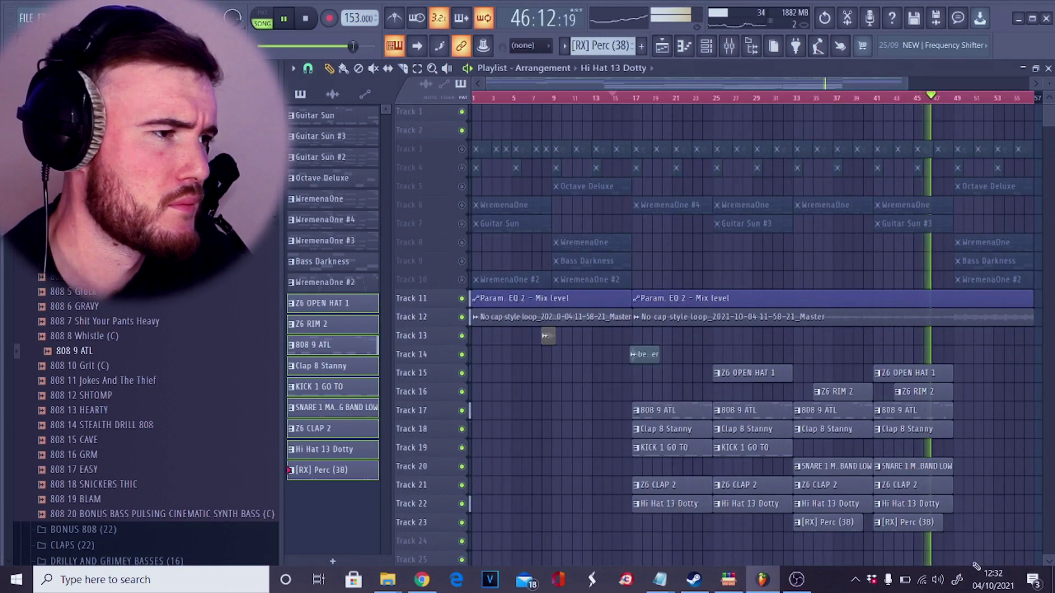
pyautogui.moveTo(638, 295); pyautogui.dragTo(968, 563)
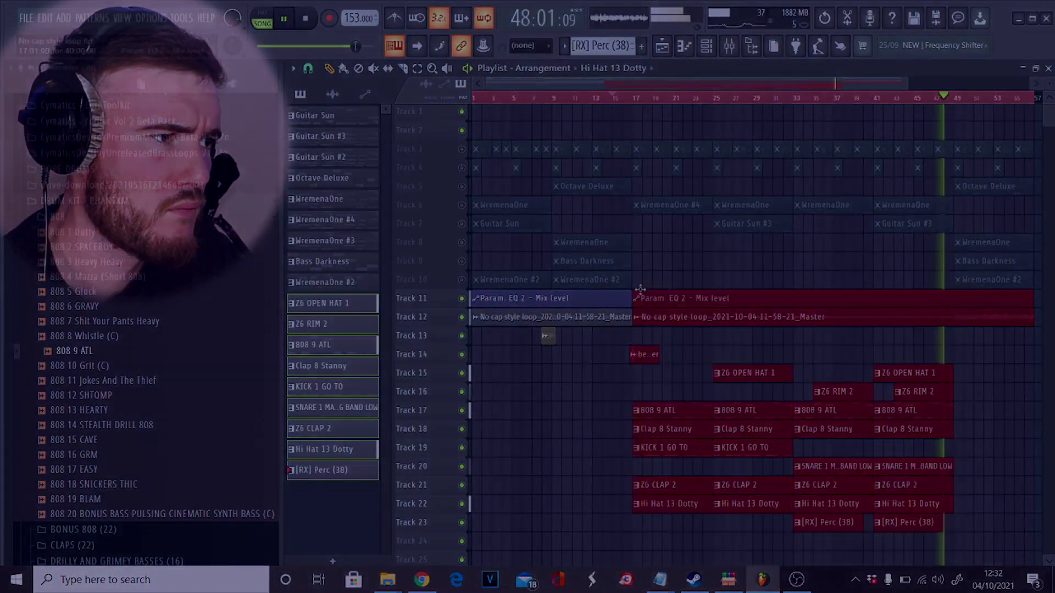